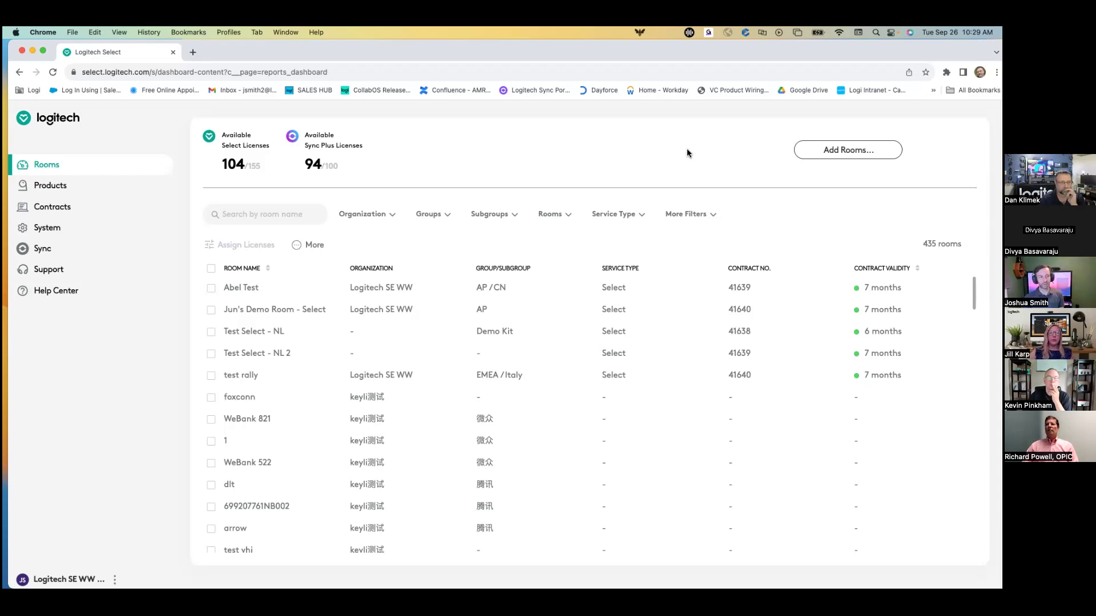
Step: View the options for adding rooms and the linked Logitech Sync portal's room inventory, returning to the Logitech Select rooms list
left_click(859, 151)
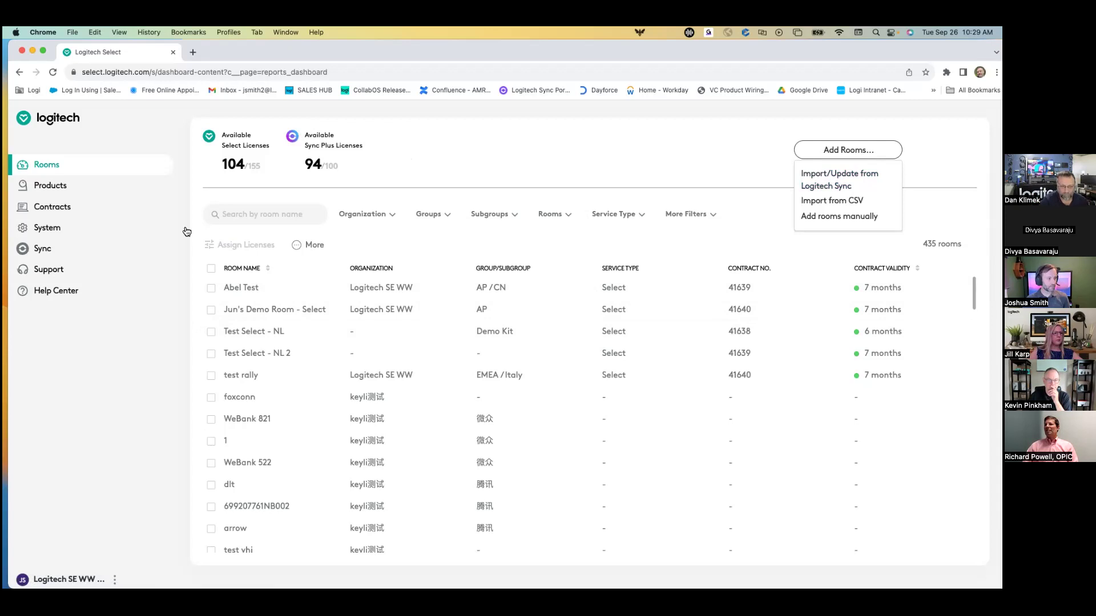
left_click(41, 251)
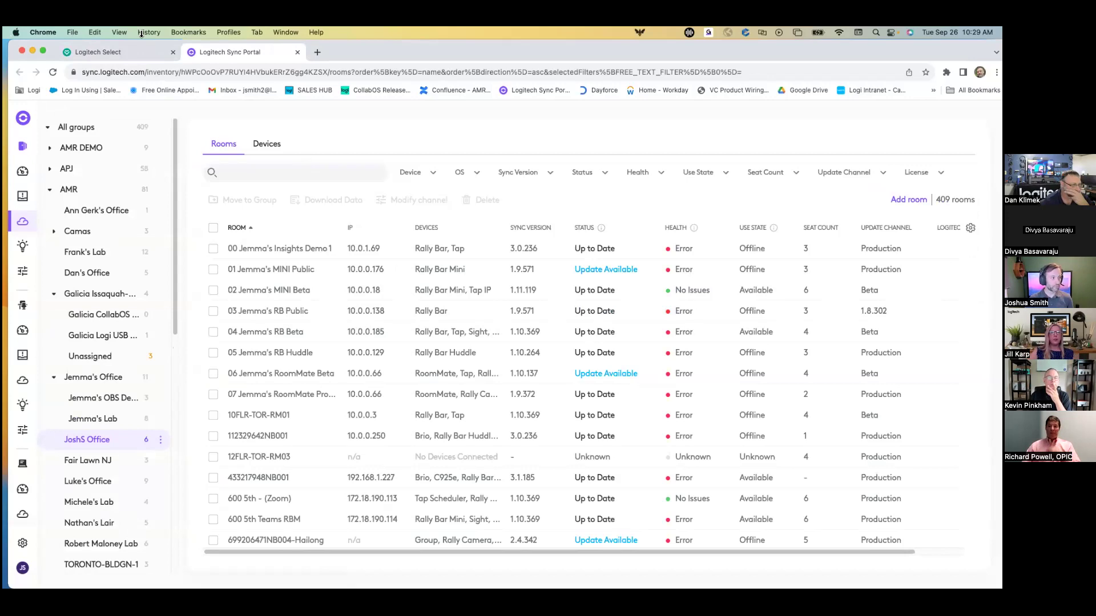
left_click(114, 52)
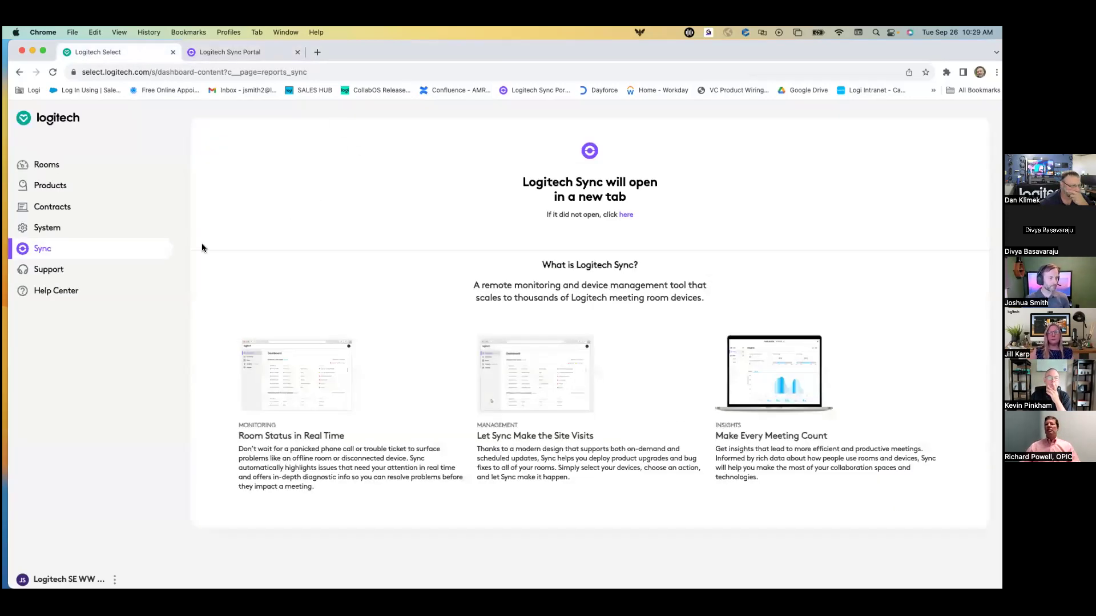
left_click(51, 165)
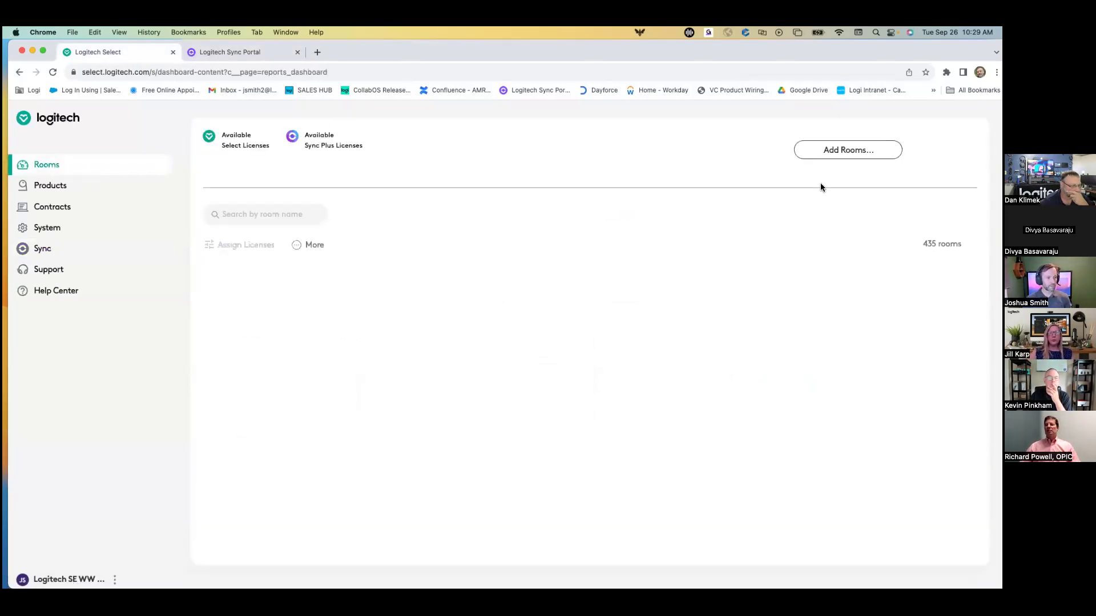
Step: Search the rooms list by the room owner's first name and last initial
left_click(291, 215)
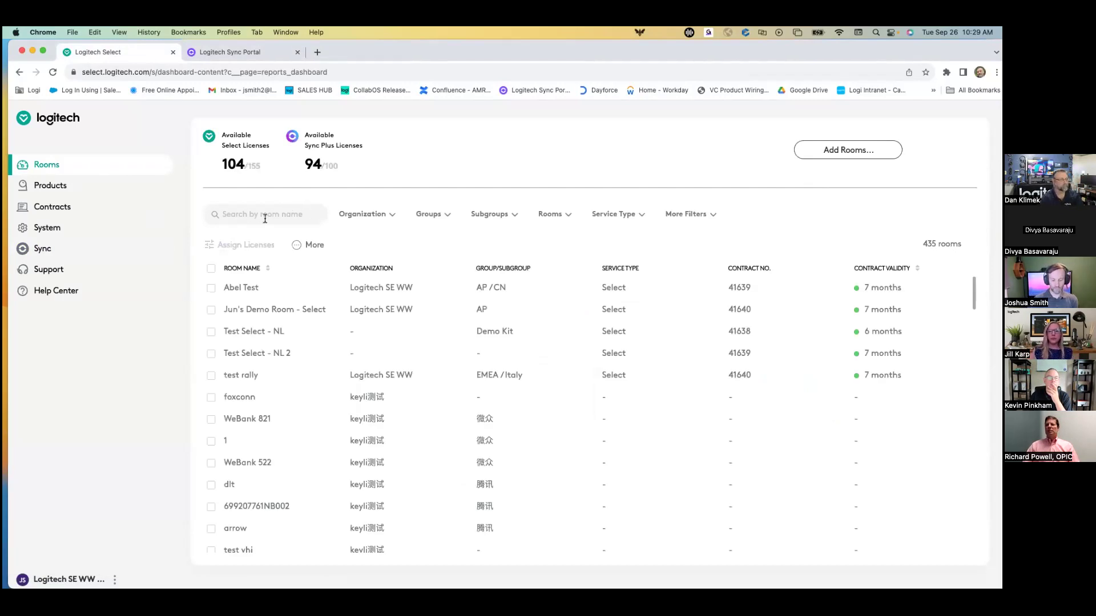
type("J")
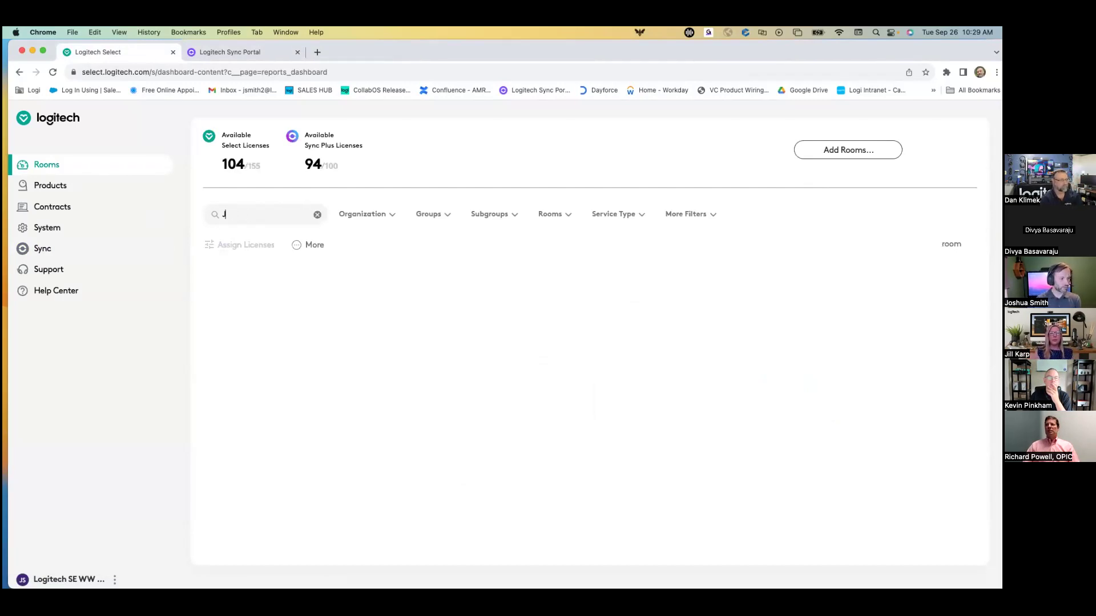
type("Oosh S")
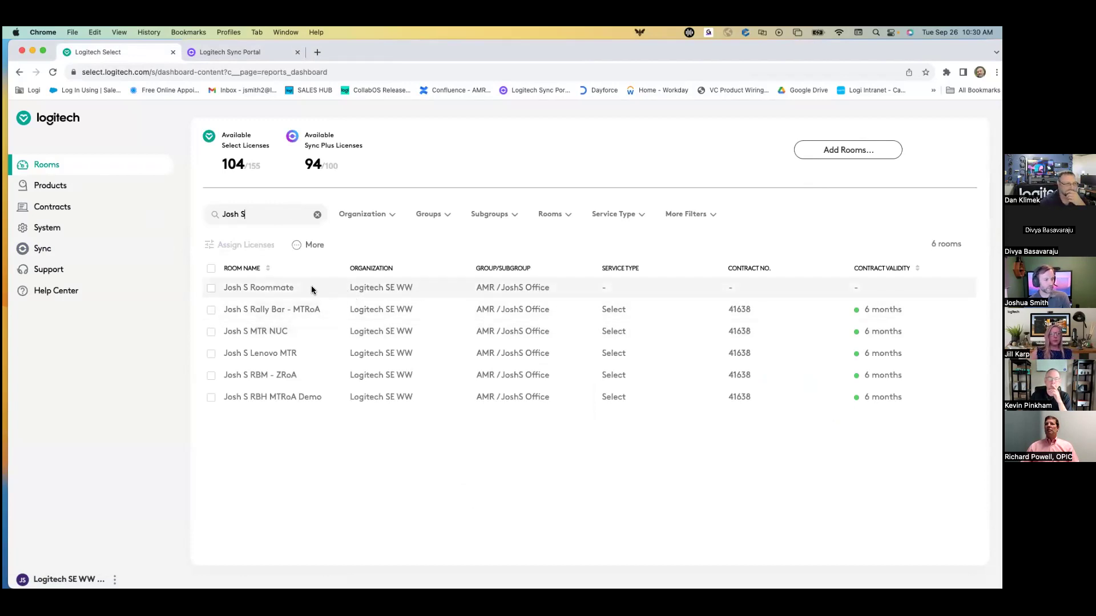
Step: View the service types offered when assigning a license to the Roommate room, and cancel without assigning
left_click(211, 289)
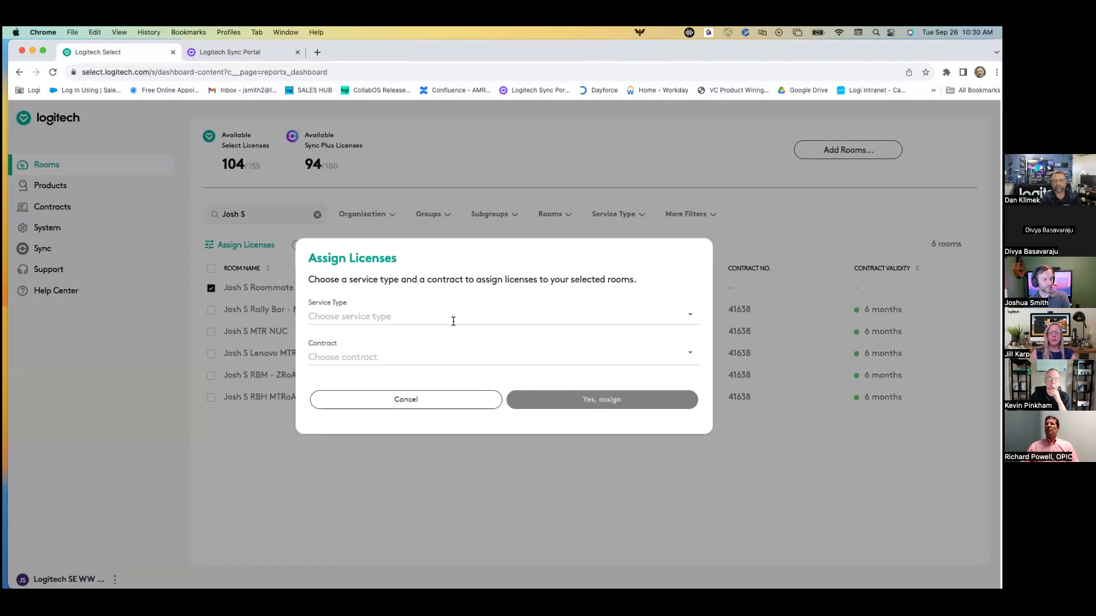
left_click(453, 320)
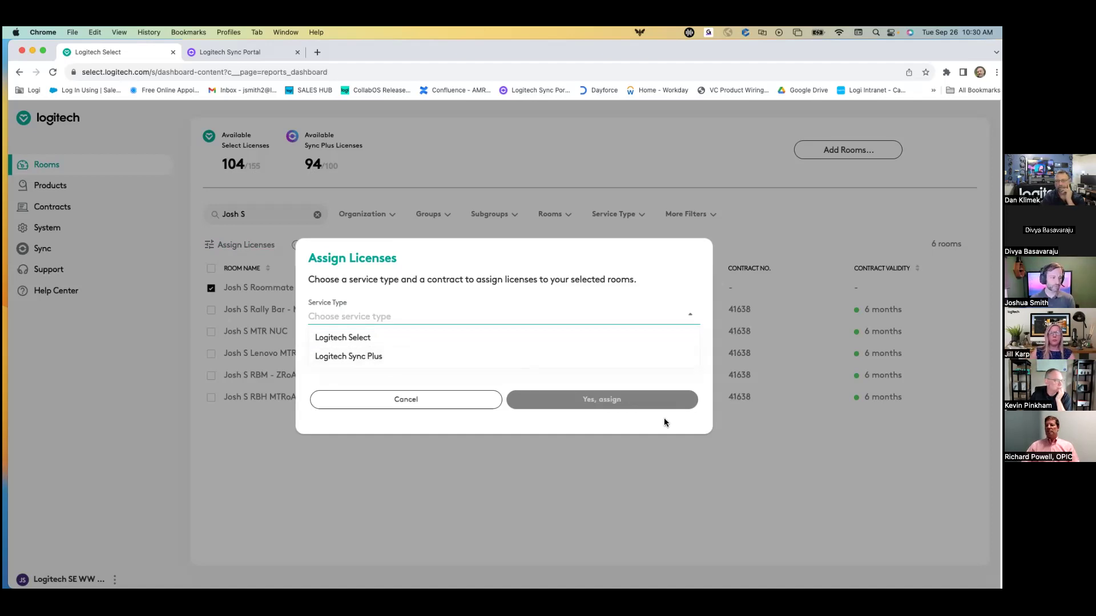
left_click(406, 401)
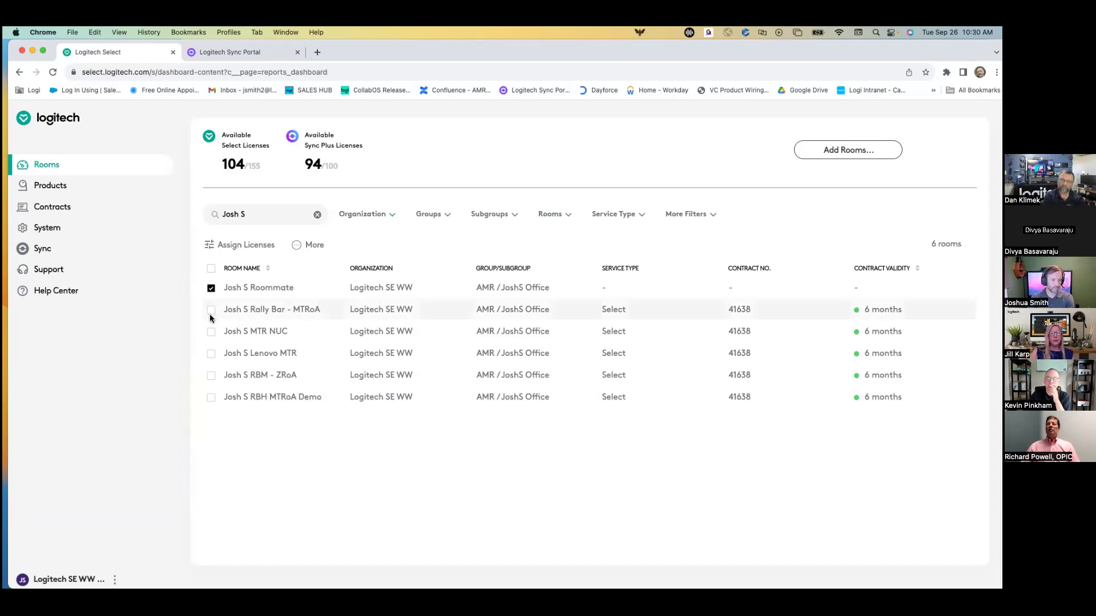
Step: View the additional room actions and license assignment form for only the Lenovo MTR room, cancel, and deselect the room
left_click(210, 354)
left_click(211, 288)
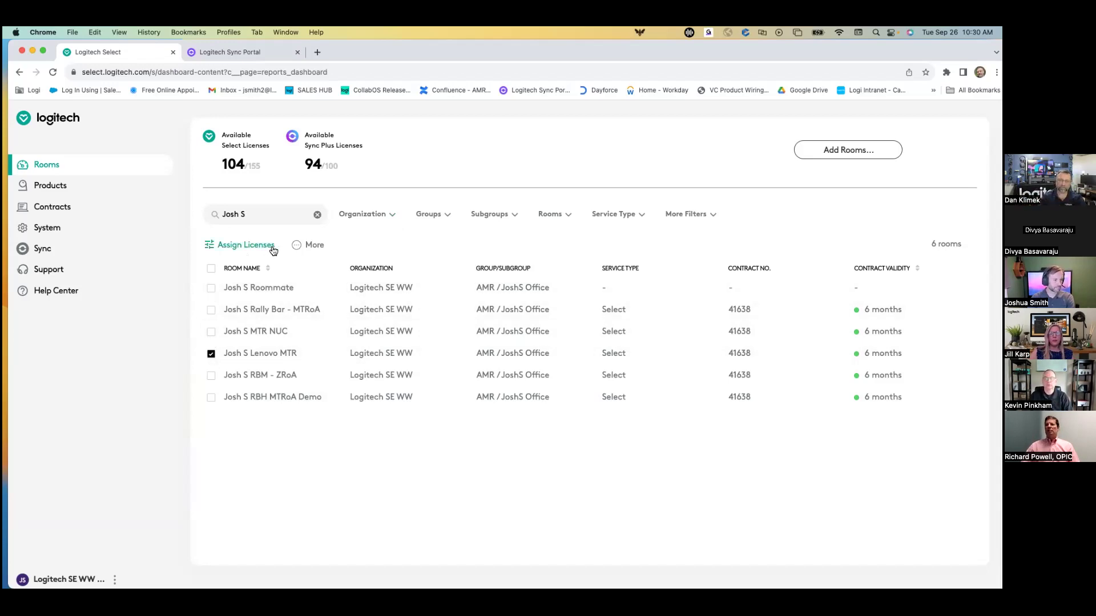
left_click(312, 248)
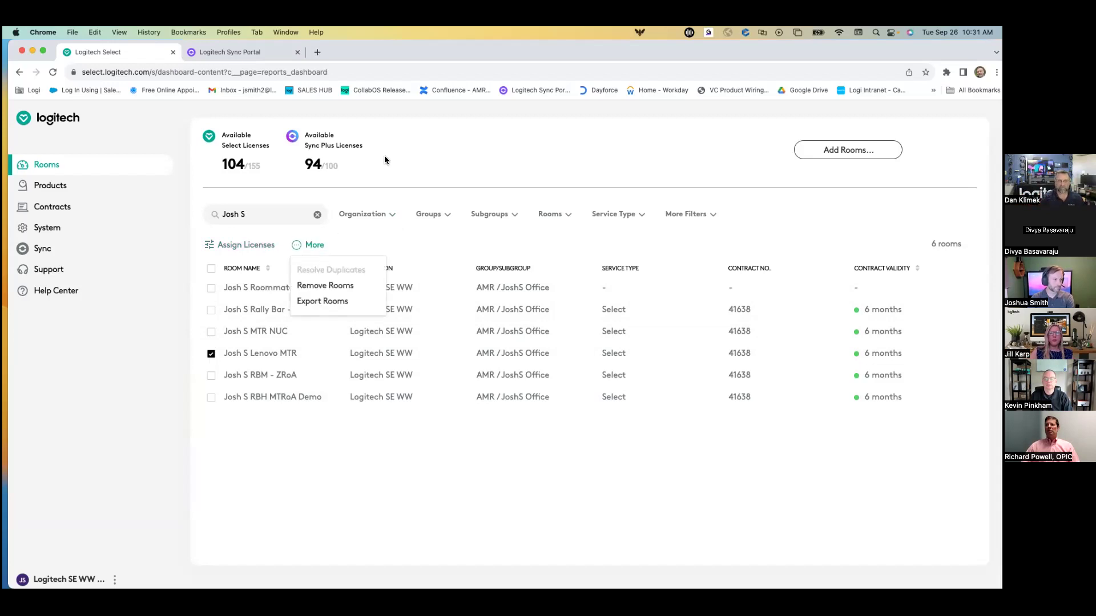
left_click(323, 246)
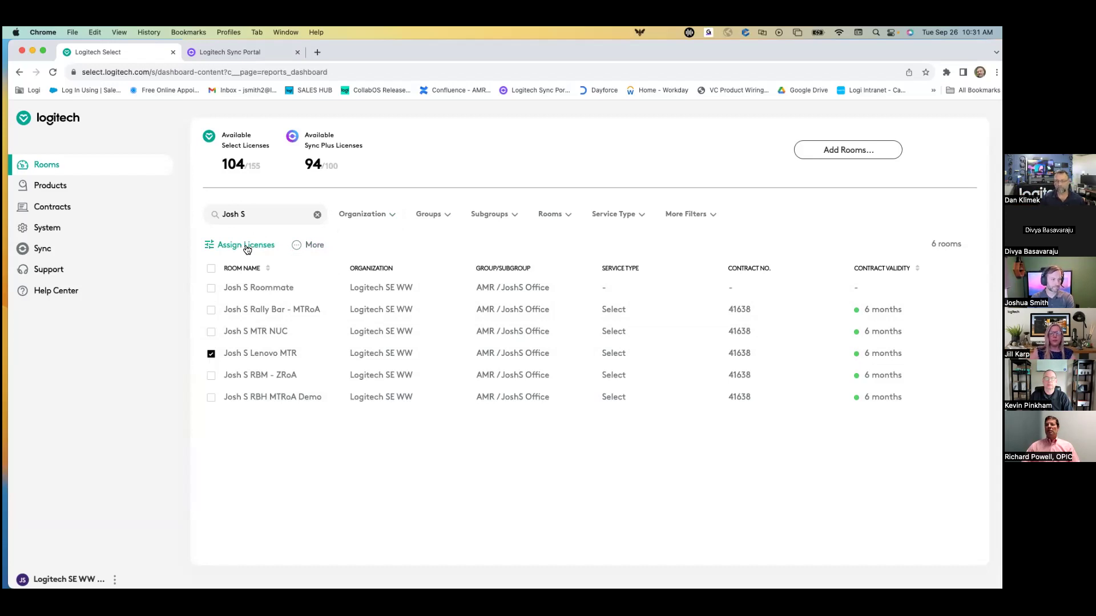
left_click(246, 247)
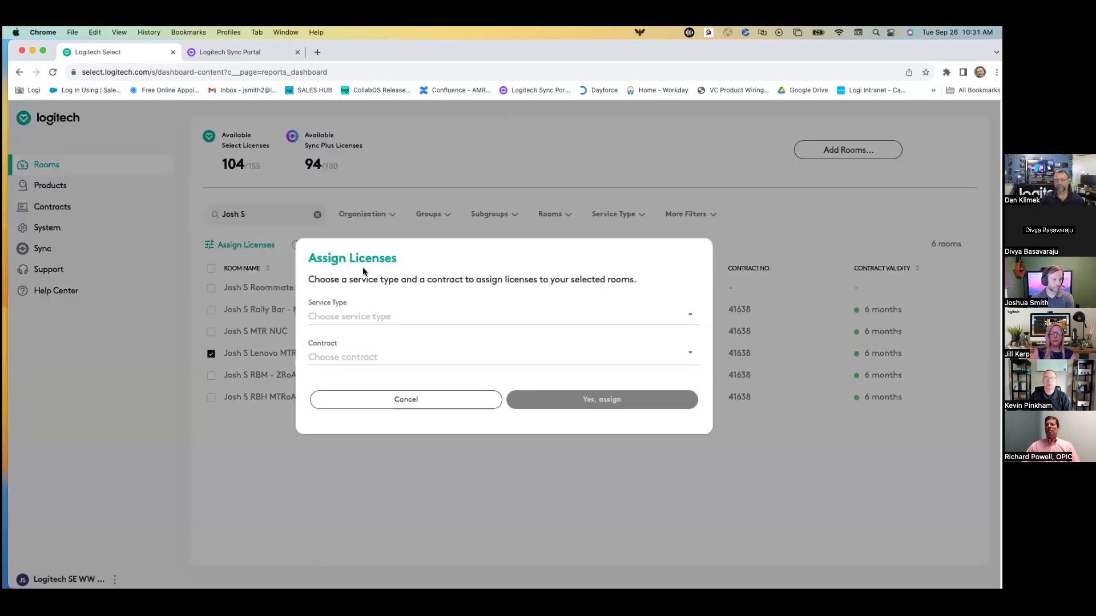
left_click(462, 404)
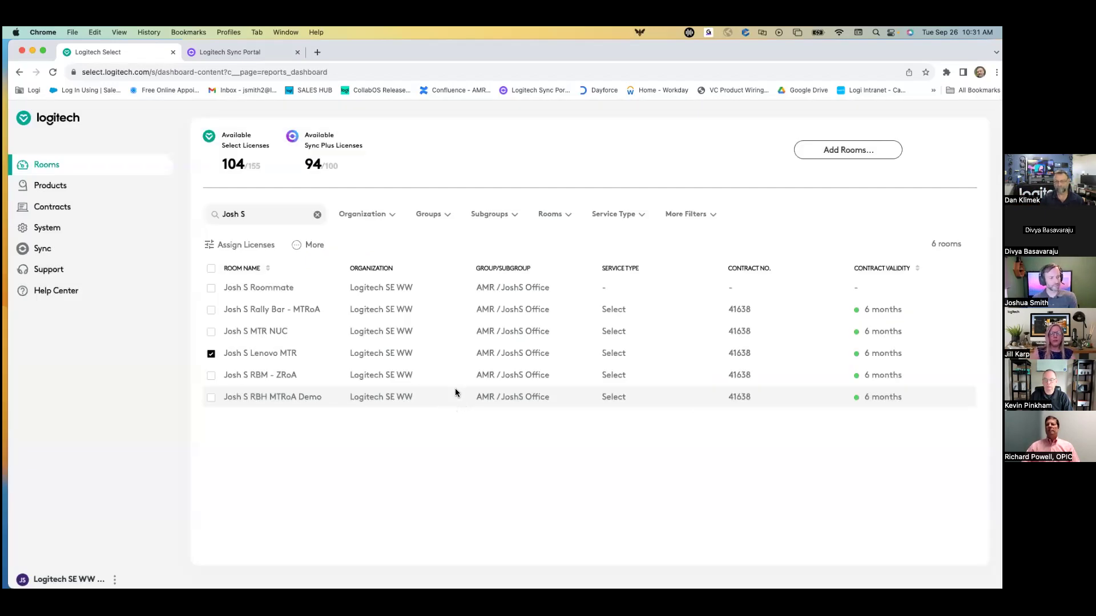
left_click(211, 354)
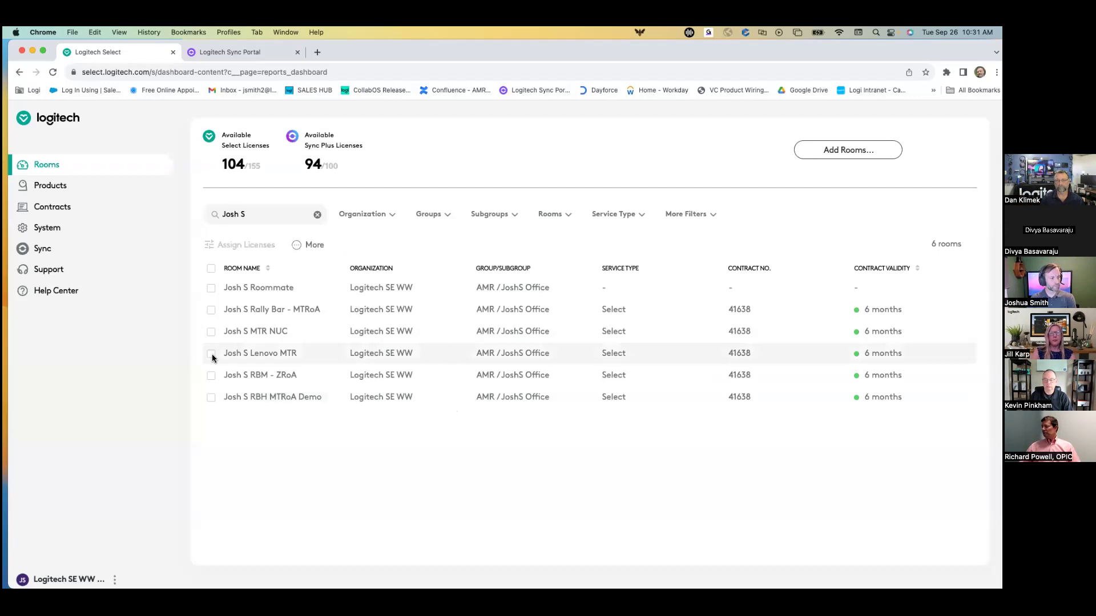
Step: Filter the products list to Rally Bar and browse the matching entries with their warranty details
left_click(63, 187)
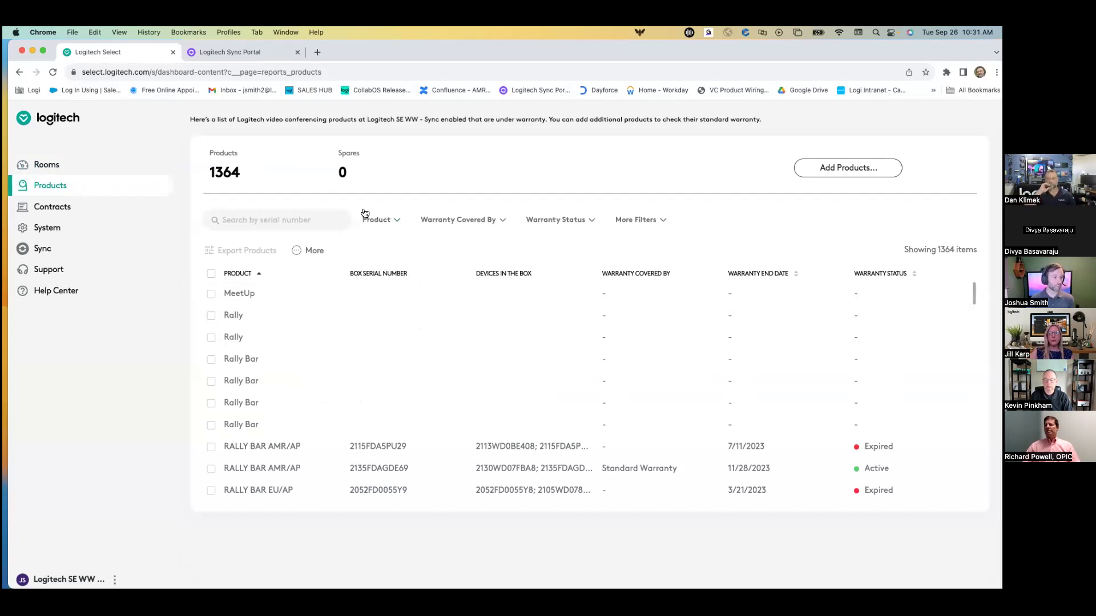
left_click(384, 221)
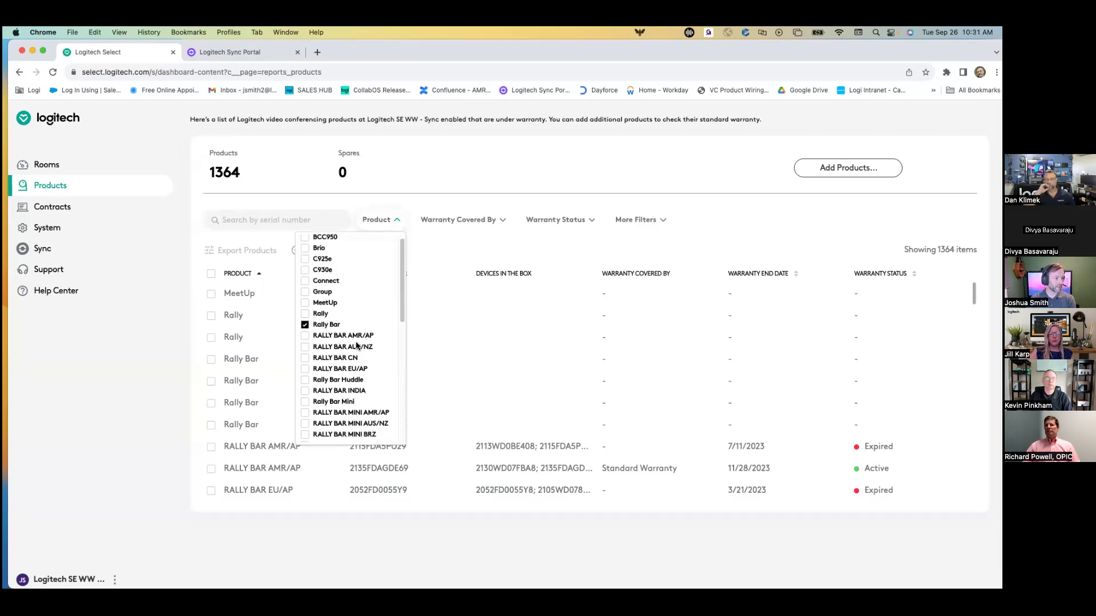
scroll(327, 410, "down", 10)
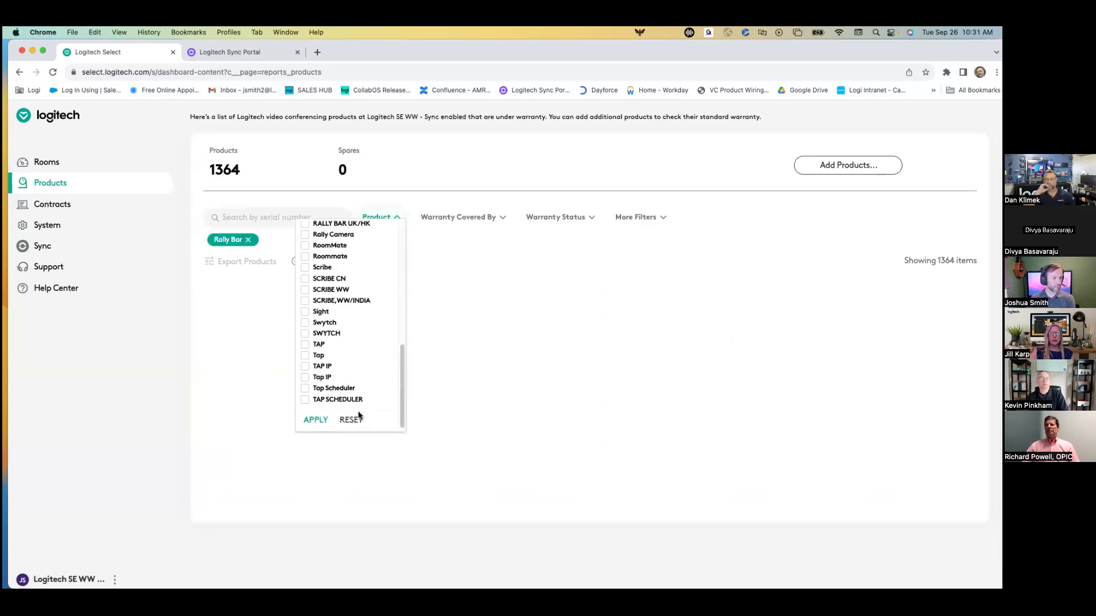
left_click(451, 152)
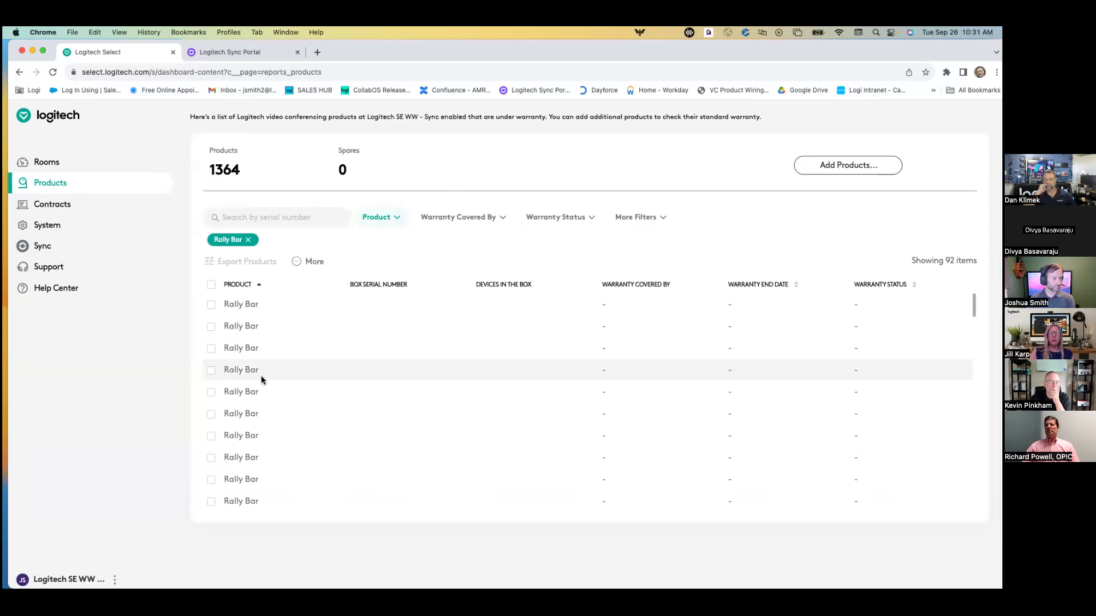
scroll(331, 330, "down", 3)
scroll(372, 374, "down", 4)
scroll(372, 363, "down", 5)
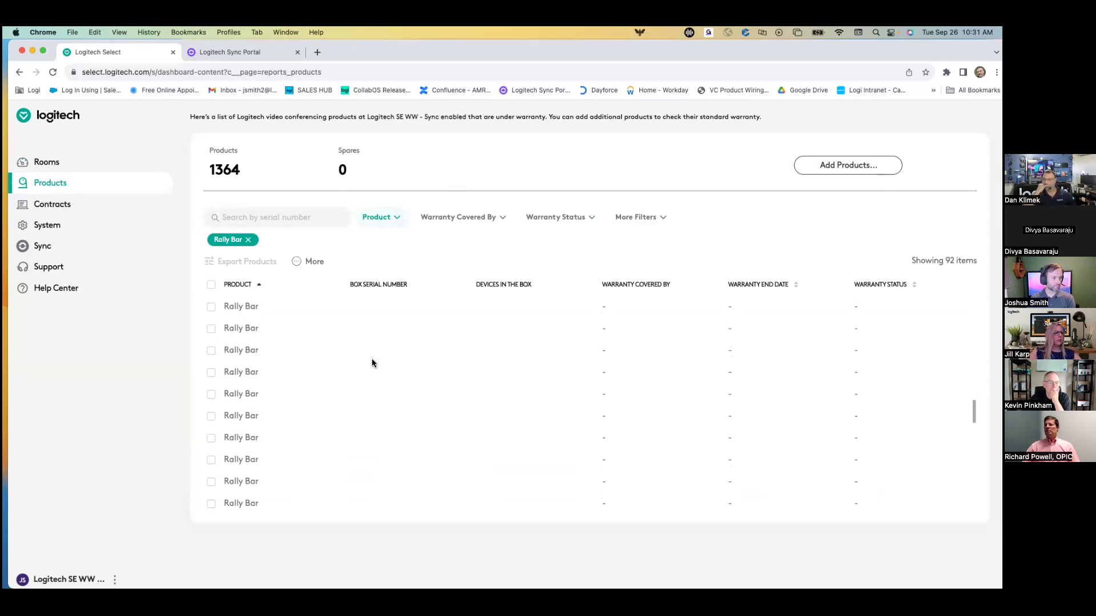
scroll(399, 368, "up", 5)
scroll(410, 366, "up", 3)
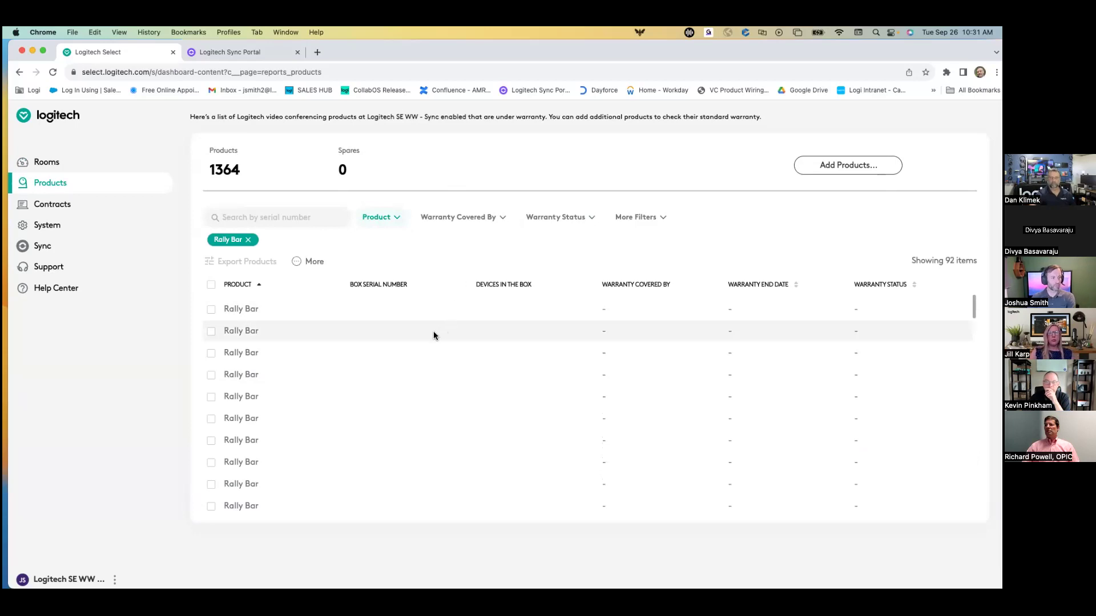
scroll(456, 325, "down", 1)
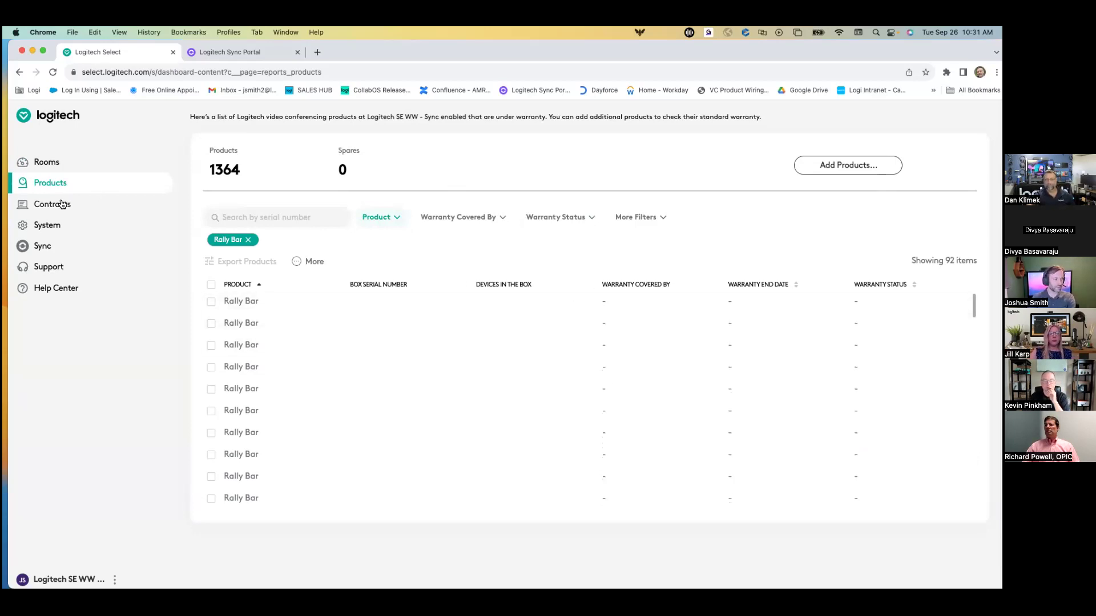
Step: Clear the Rally Bar product filter and open the list of purchased service contracts
left_click(248, 240)
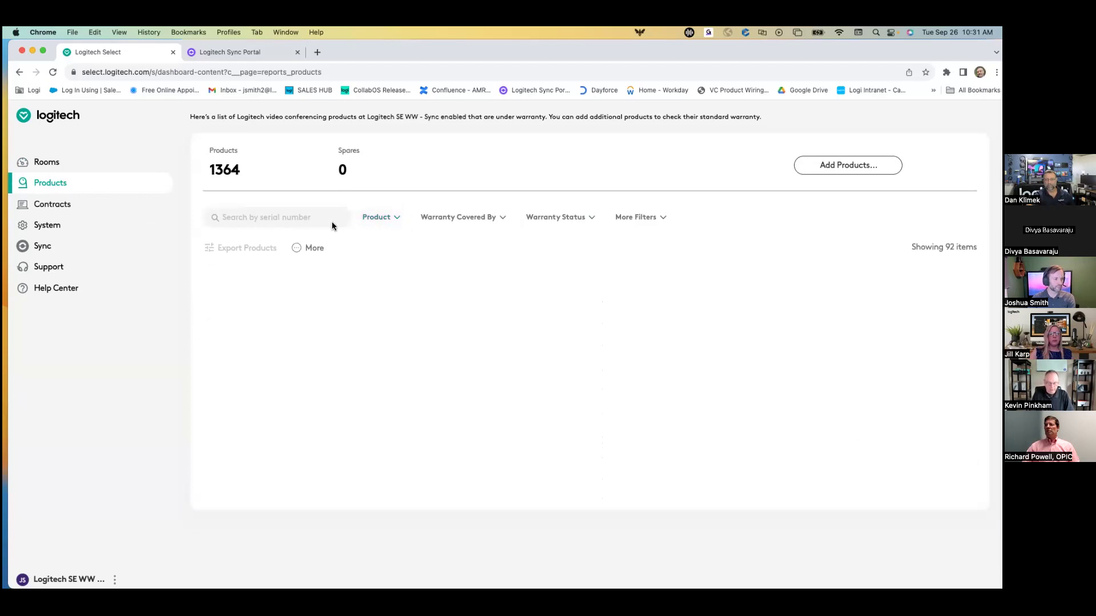
left_click(50, 205)
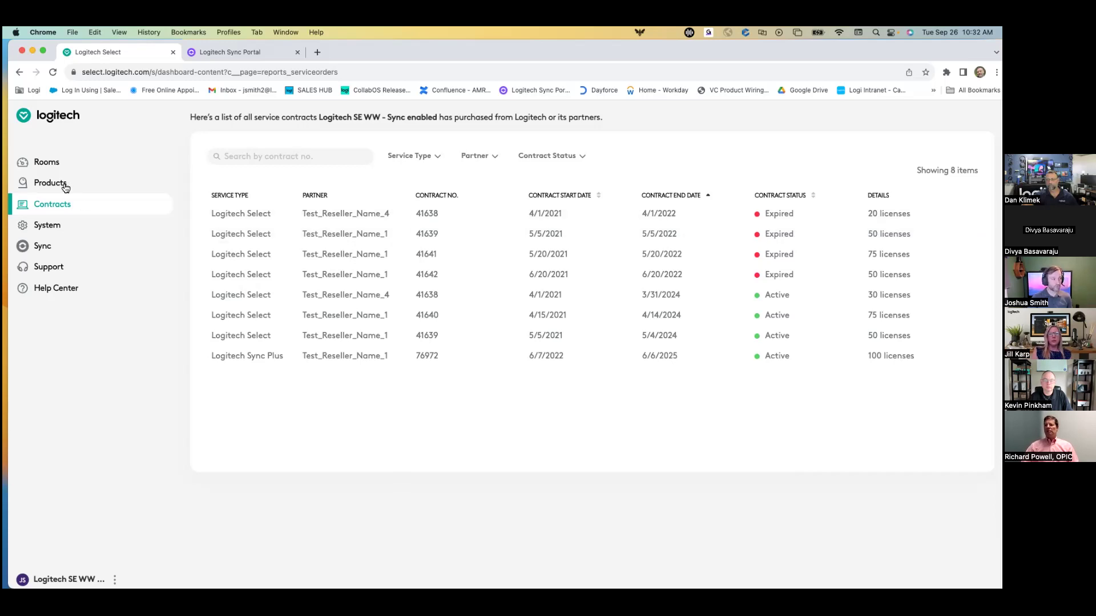
Step: View the contracts available for assigning a Logitech Select license to the foxconn room, and cancel without assigning
left_click(79, 166)
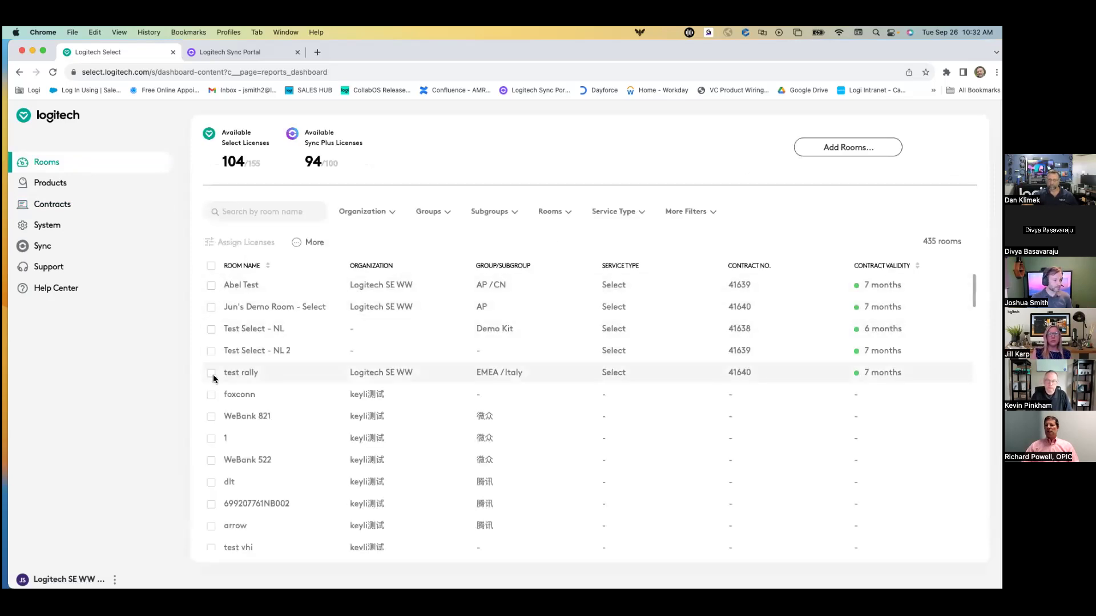
left_click(211, 394)
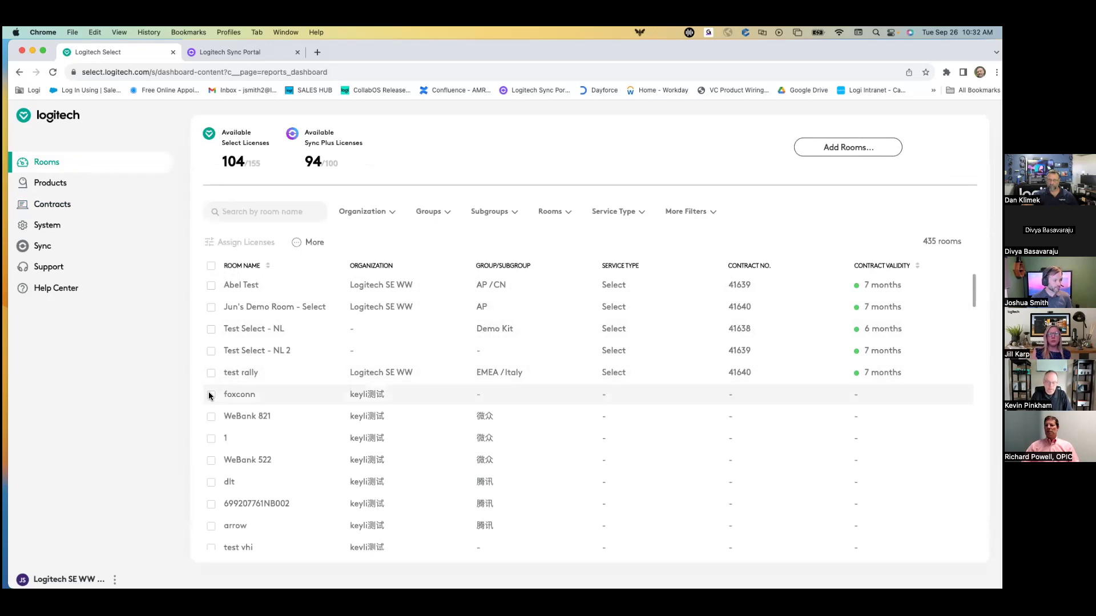
left_click(284, 253)
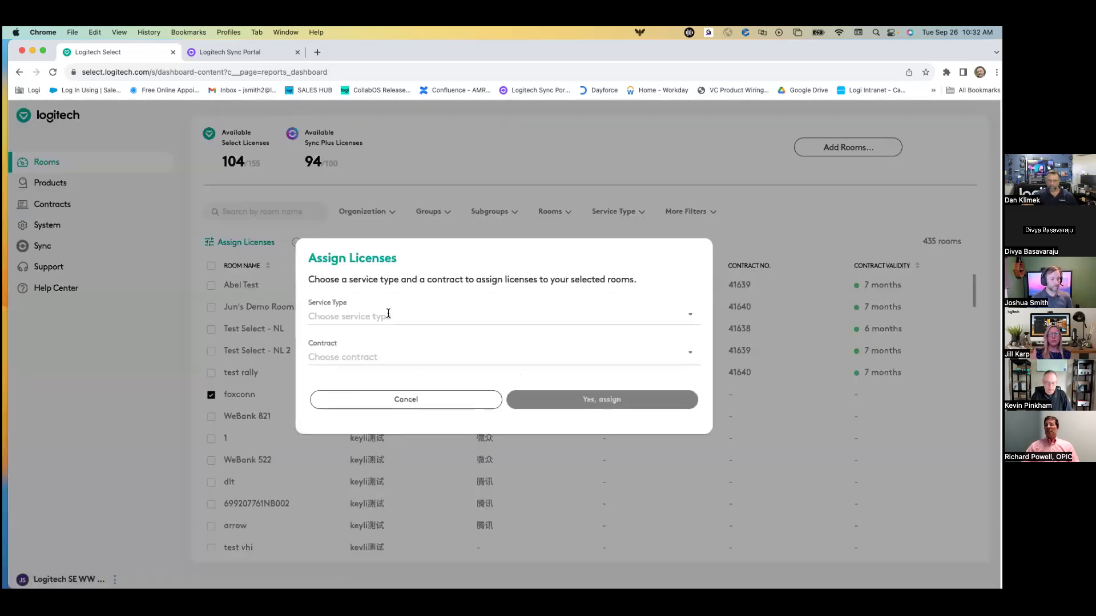
left_click(392, 355)
left_click(507, 351)
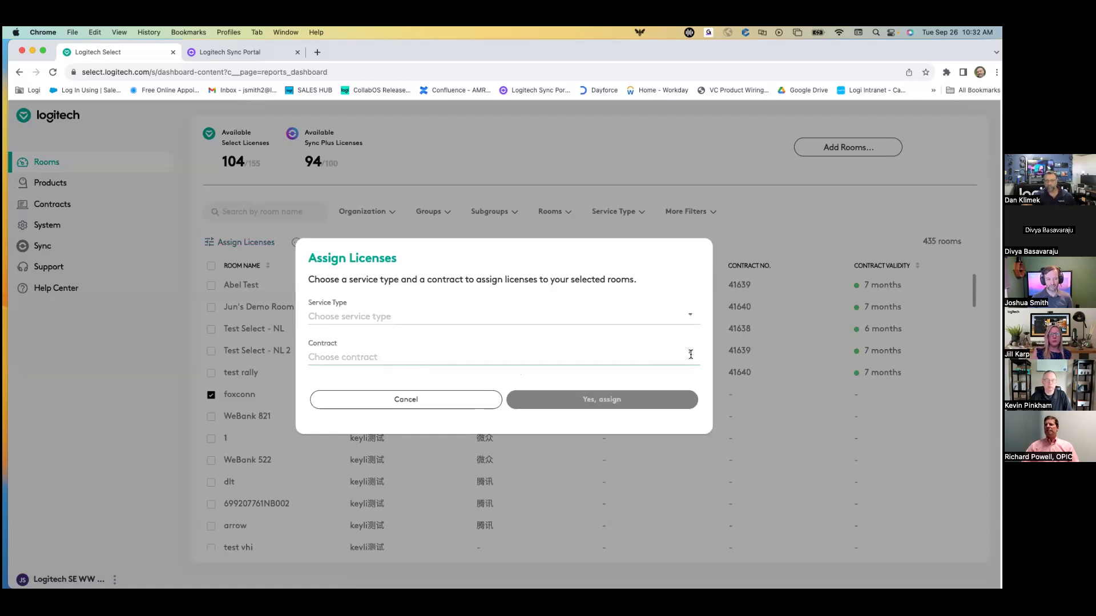
left_click(649, 314)
left_click(367, 337)
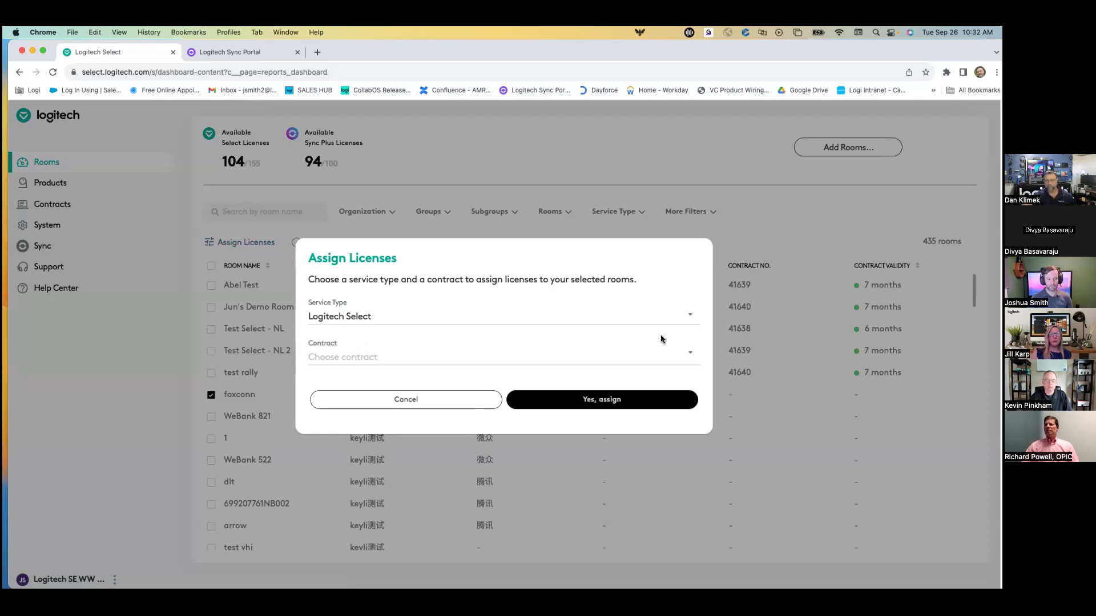
left_click(690, 357)
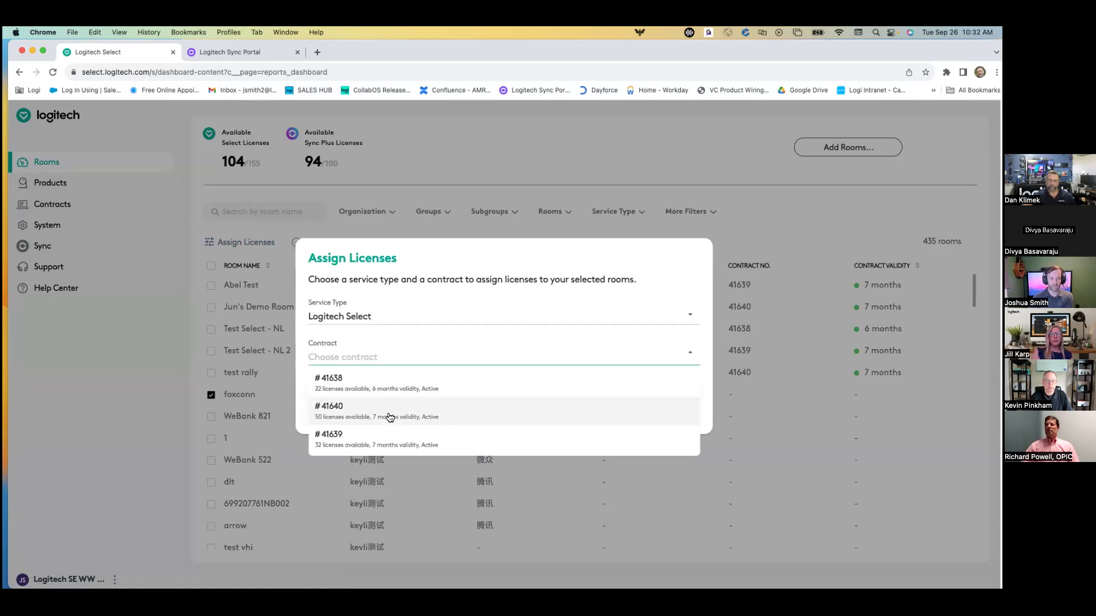
left_click(607, 283)
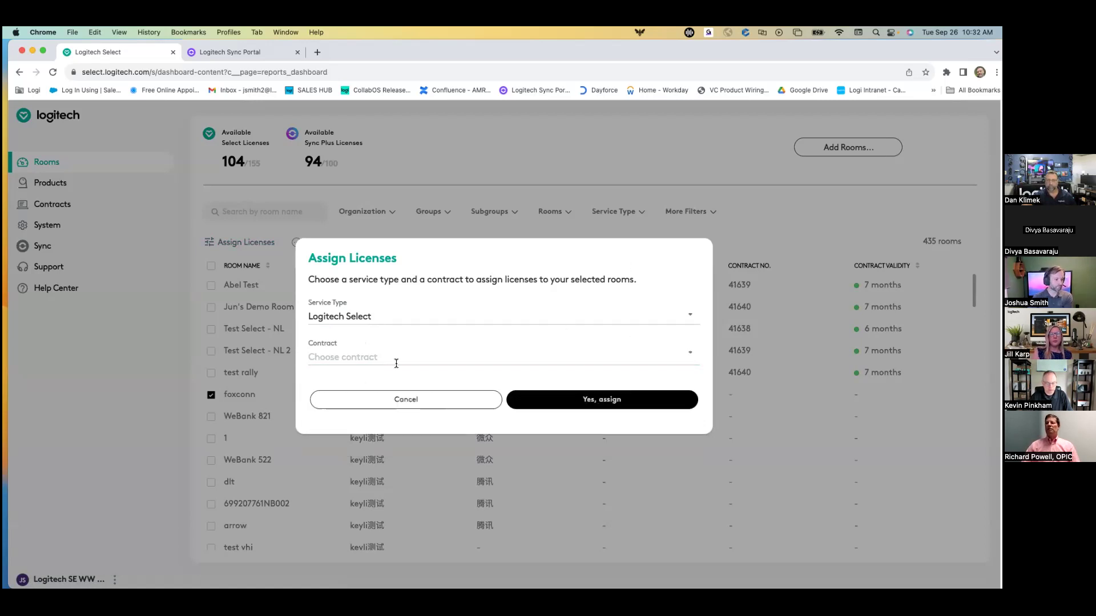
left_click(376, 400)
Step: Browse the portal's user accounts with their statuses and roles in the system settings
left_click(64, 228)
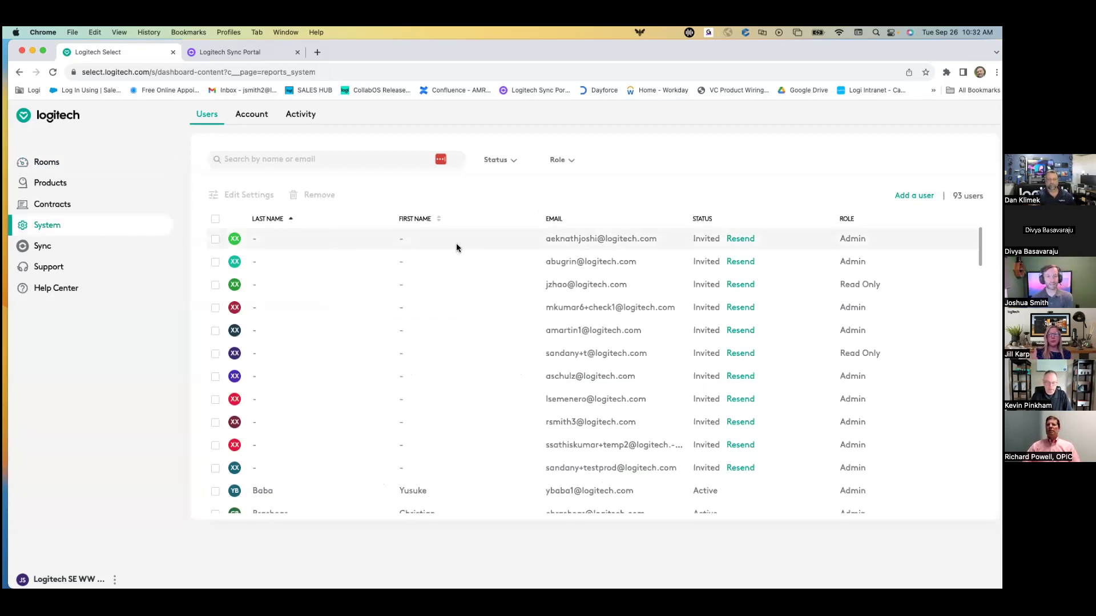
scroll(491, 289, "down", 1)
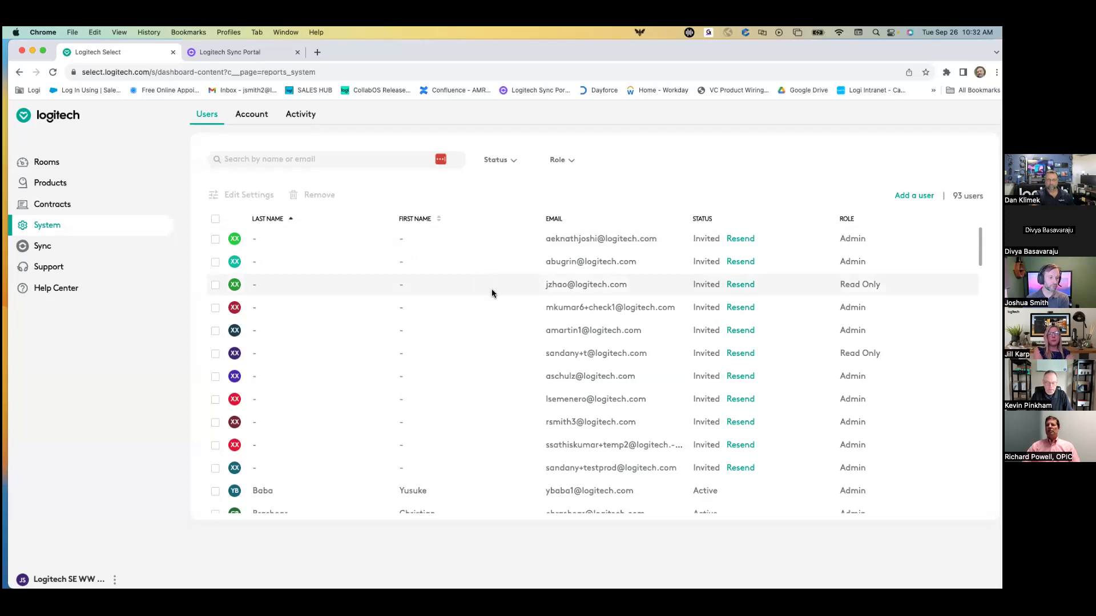
scroll(490, 296, "down", 10)
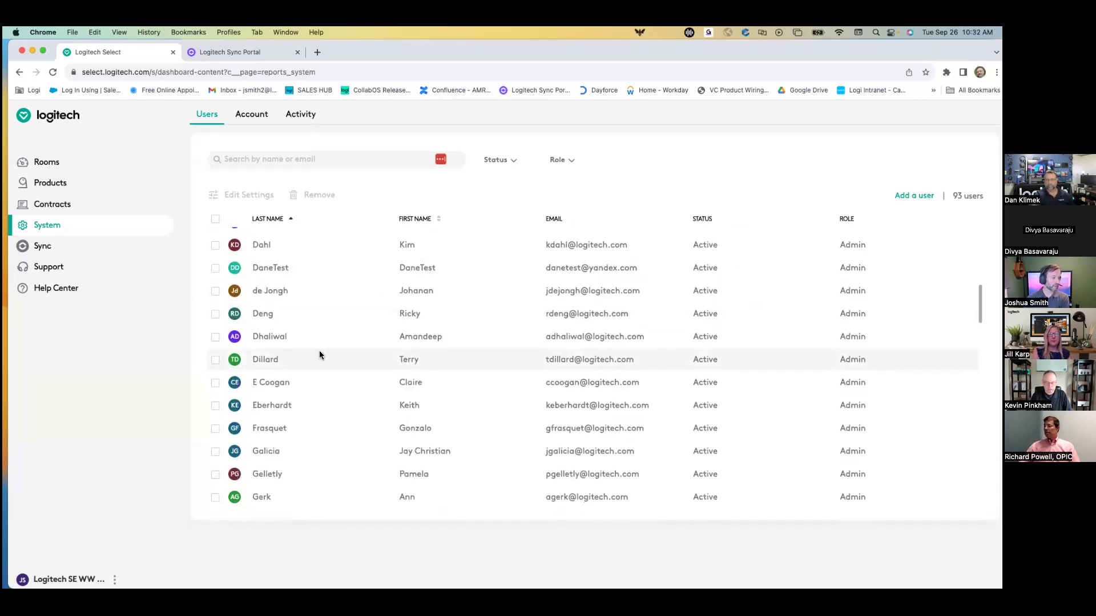
Step: View the form for inviting users to the account with its assignable roles, and cancel without inviting anyone
scroll(337, 356, "down", 7)
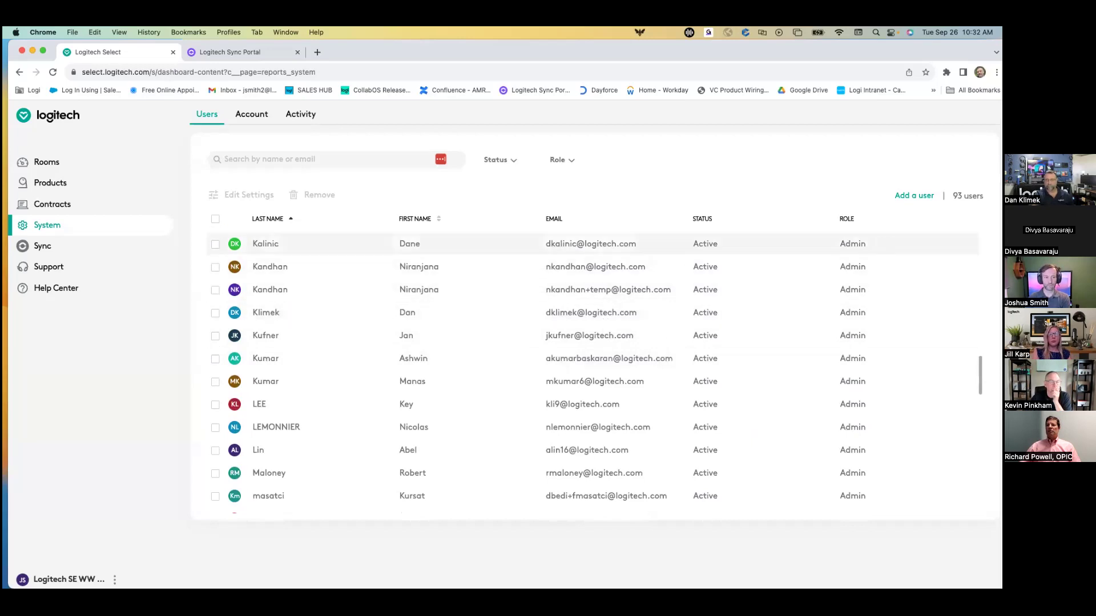
left_click(914, 195)
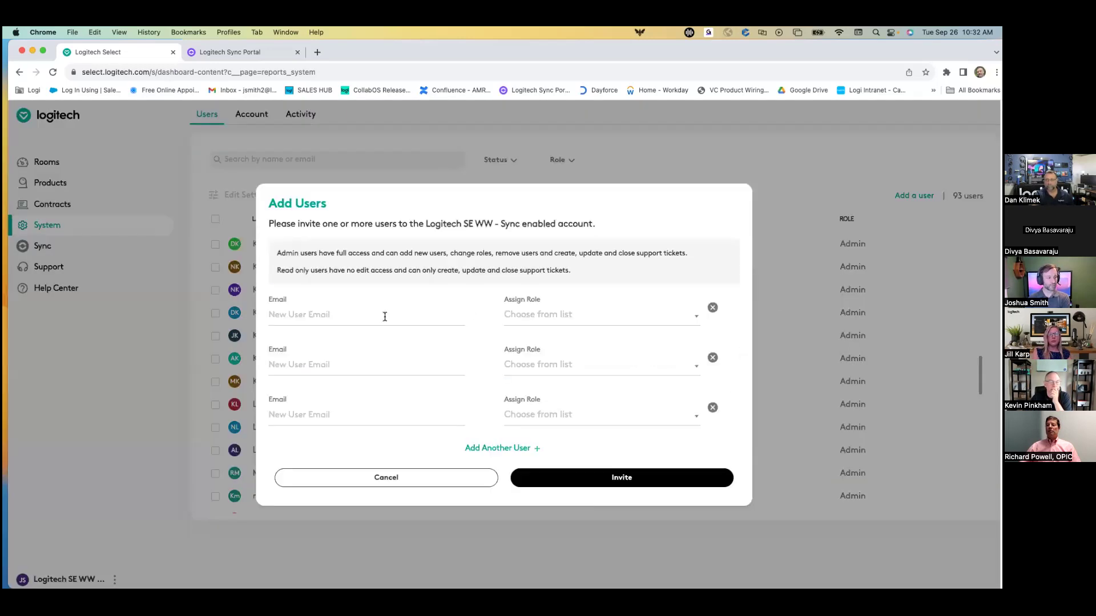
left_click(585, 321)
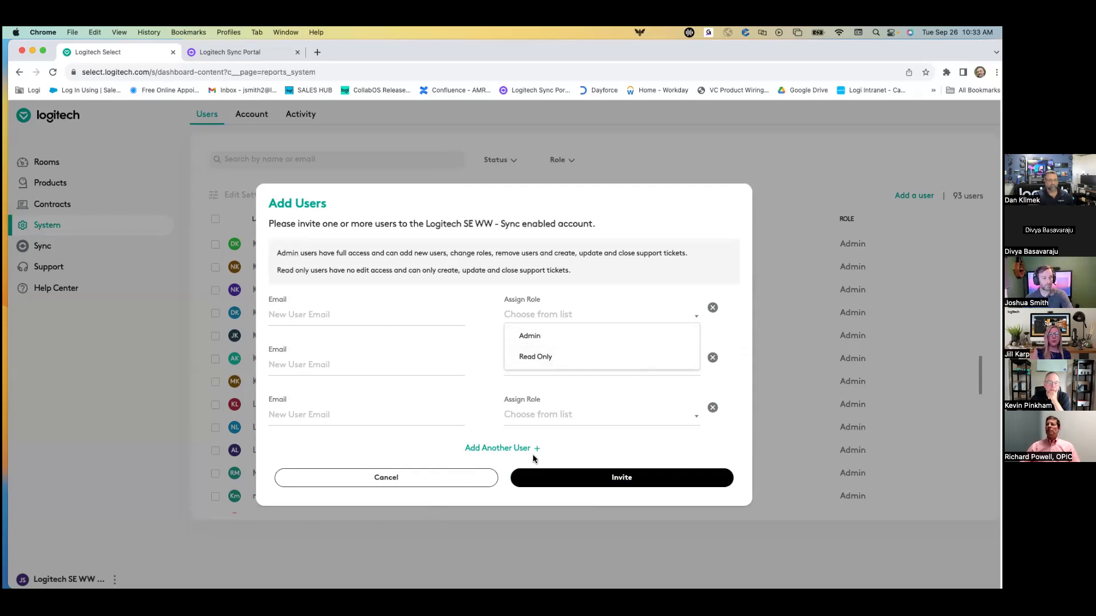
left_click(455, 479)
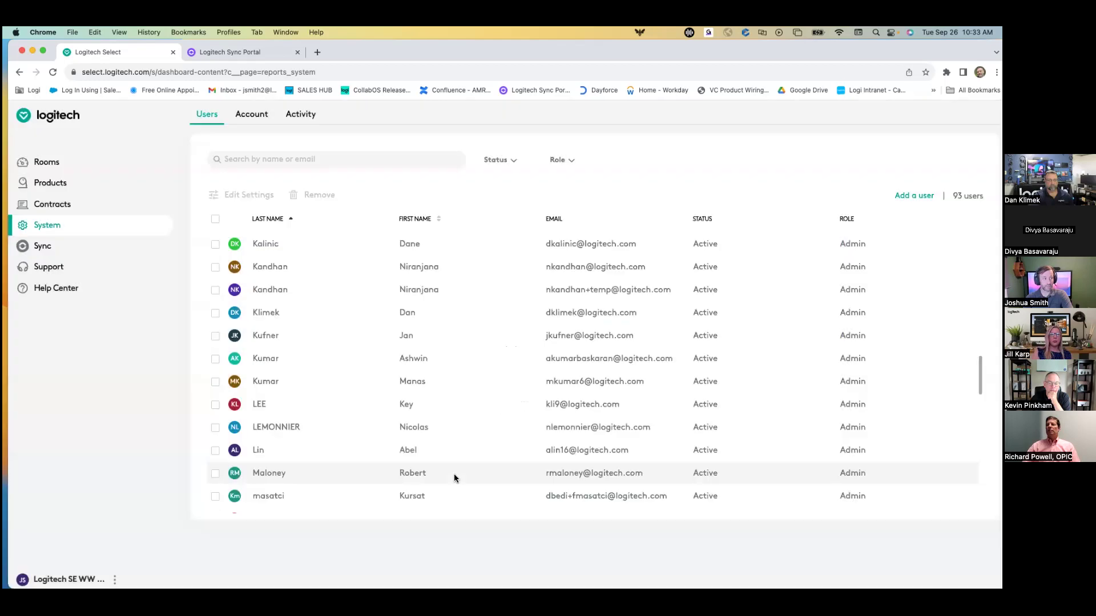
Step: Open Logitech Sync from the portal, close the duplicate Sync page and view the meeting room insights
left_click(43, 249)
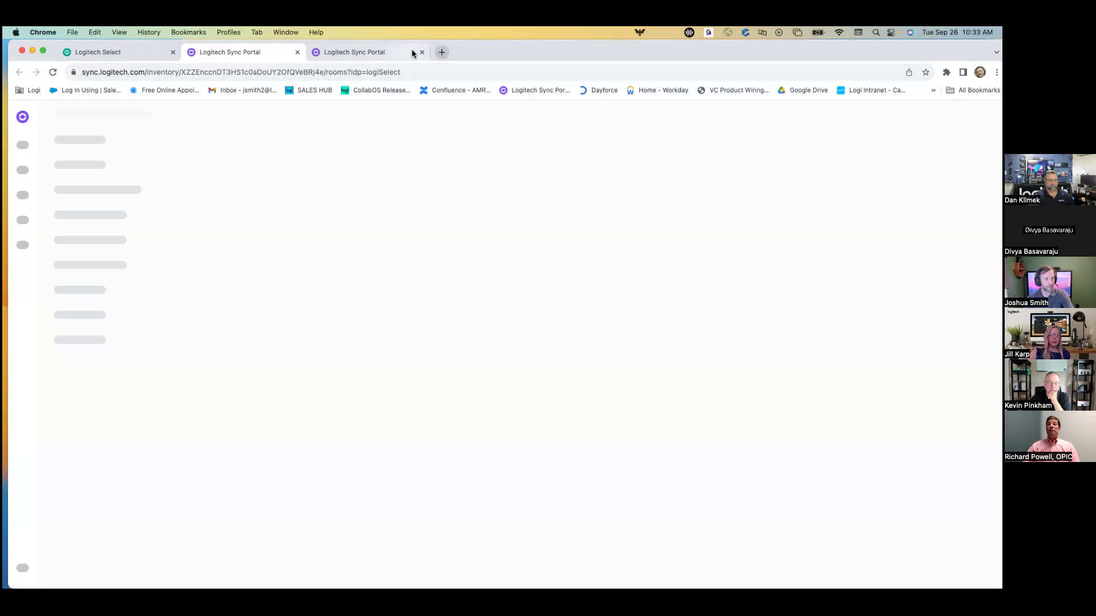
left_click(421, 54)
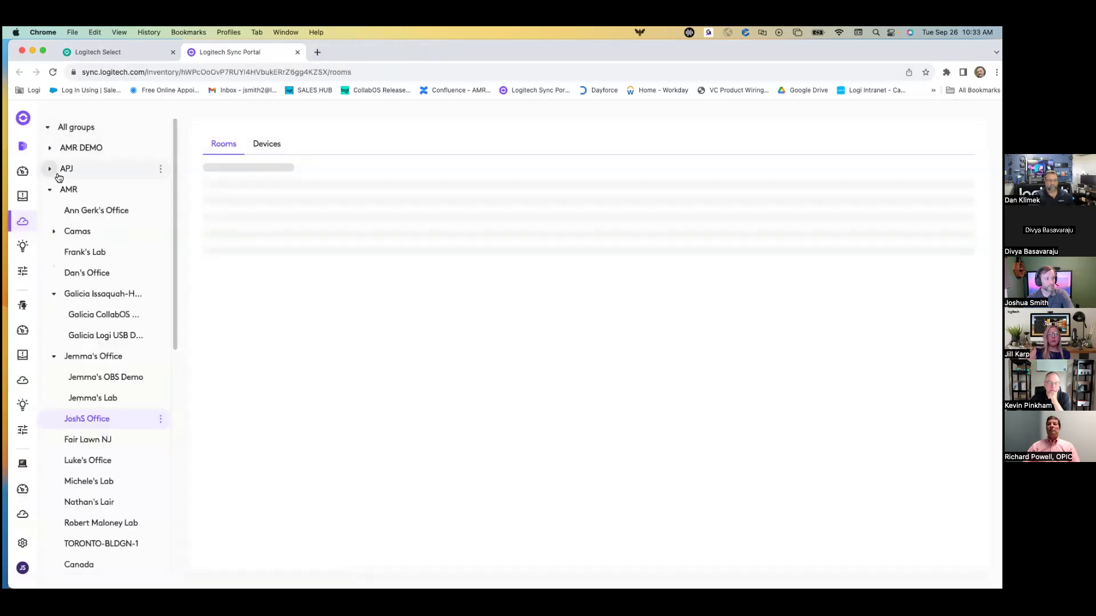
mouse_move(46, 245)
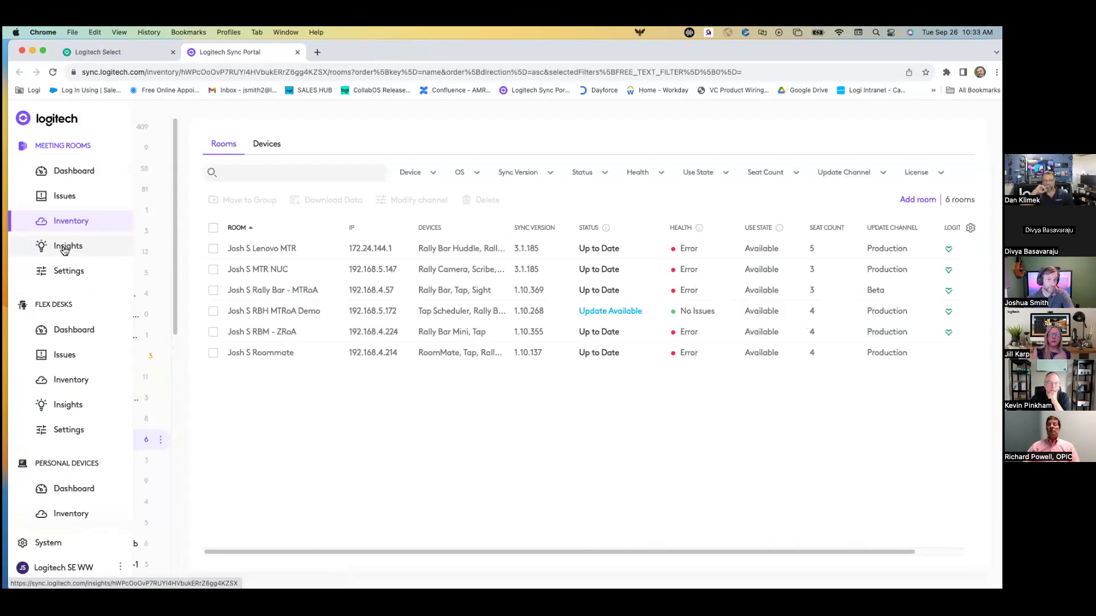
left_click(64, 250)
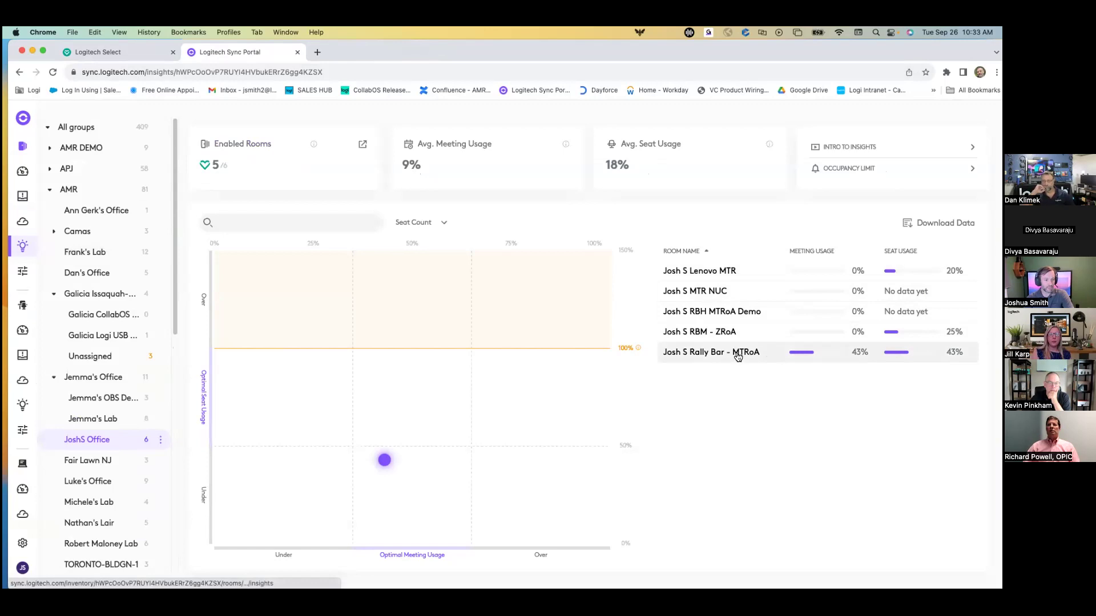
Step: Examine the usage insights and weekly meeting history of the Rally Bar - MTRoA room, and close its details
left_click(719, 360)
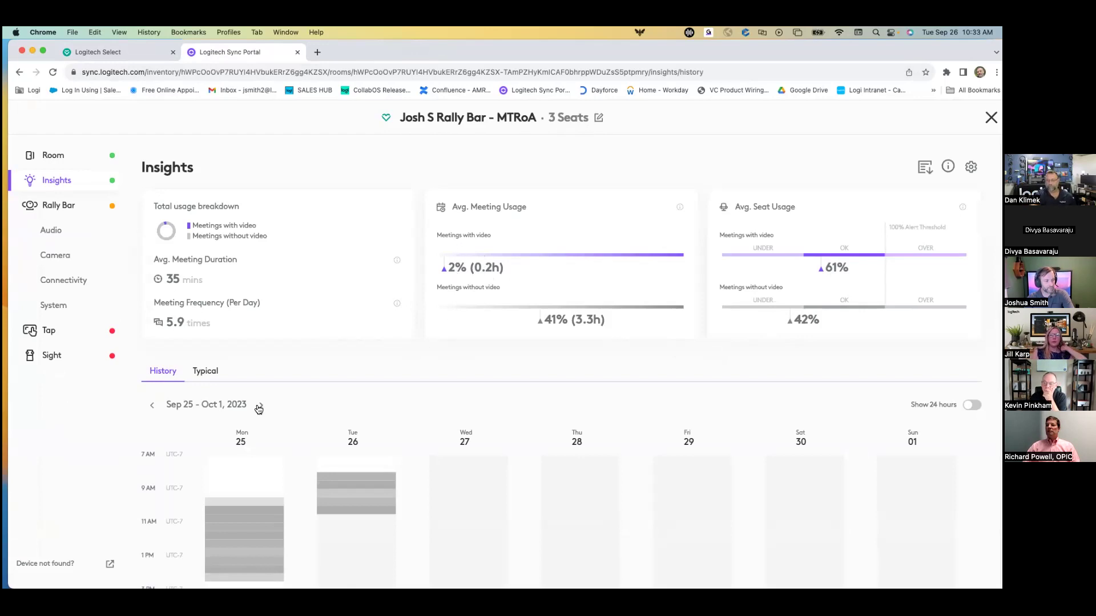
scroll(239, 406, "down", 2)
mouse_move(238, 472)
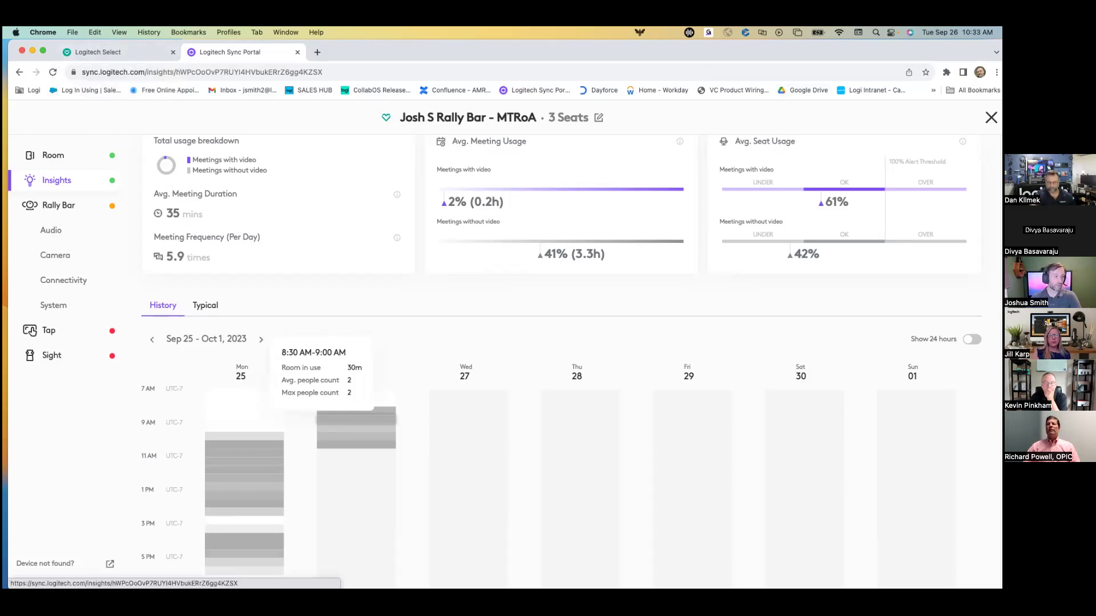
key("Escape")
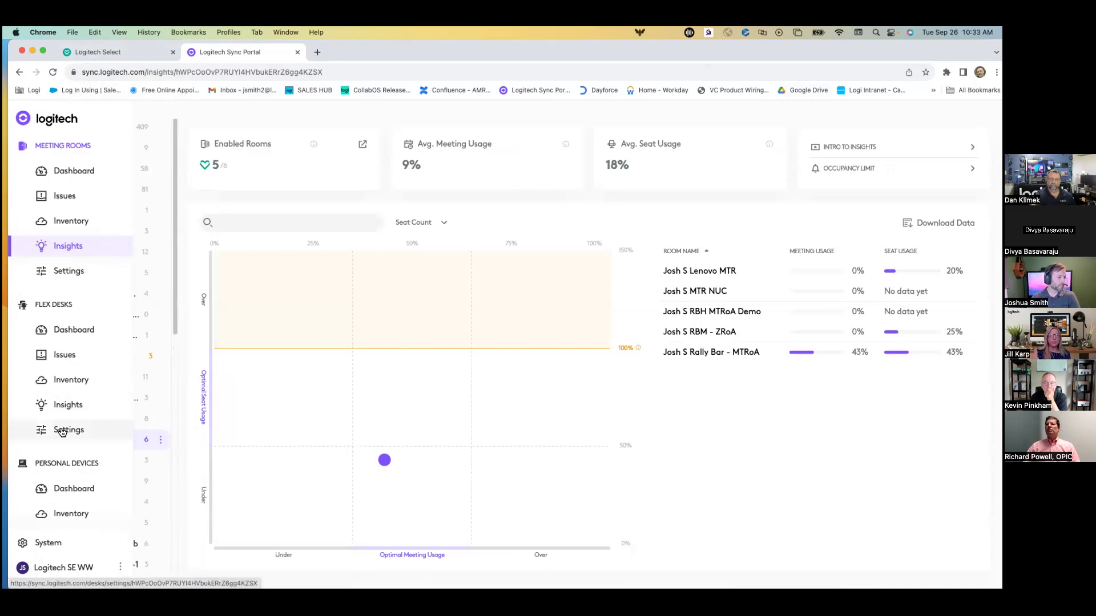
Step: Review the email notification and ServiceNow alert configuration in the Sync system settings
left_click(54, 545)
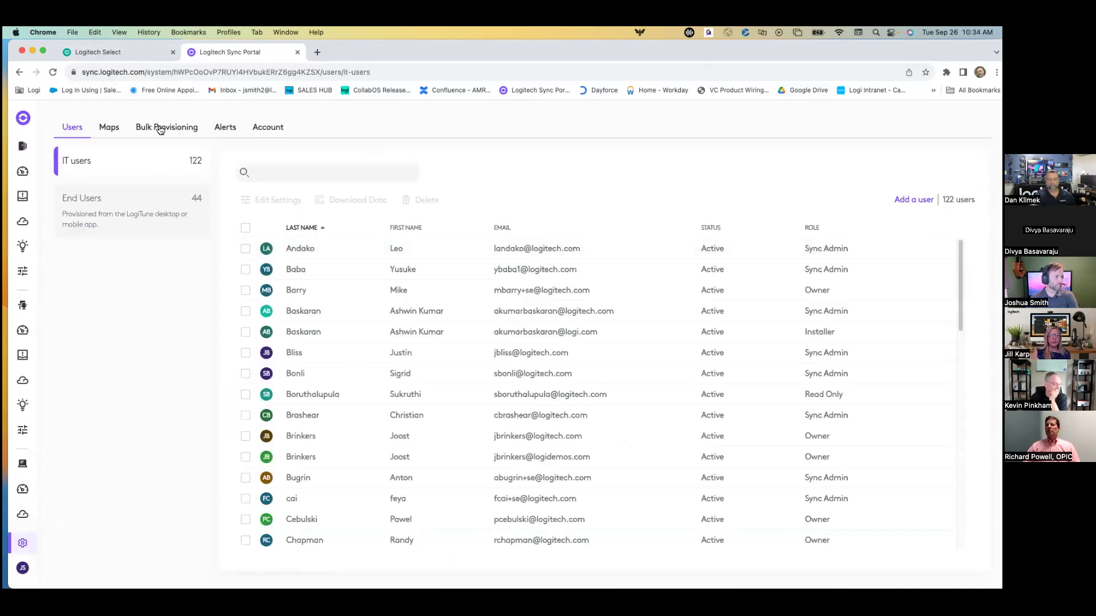
left_click(218, 128)
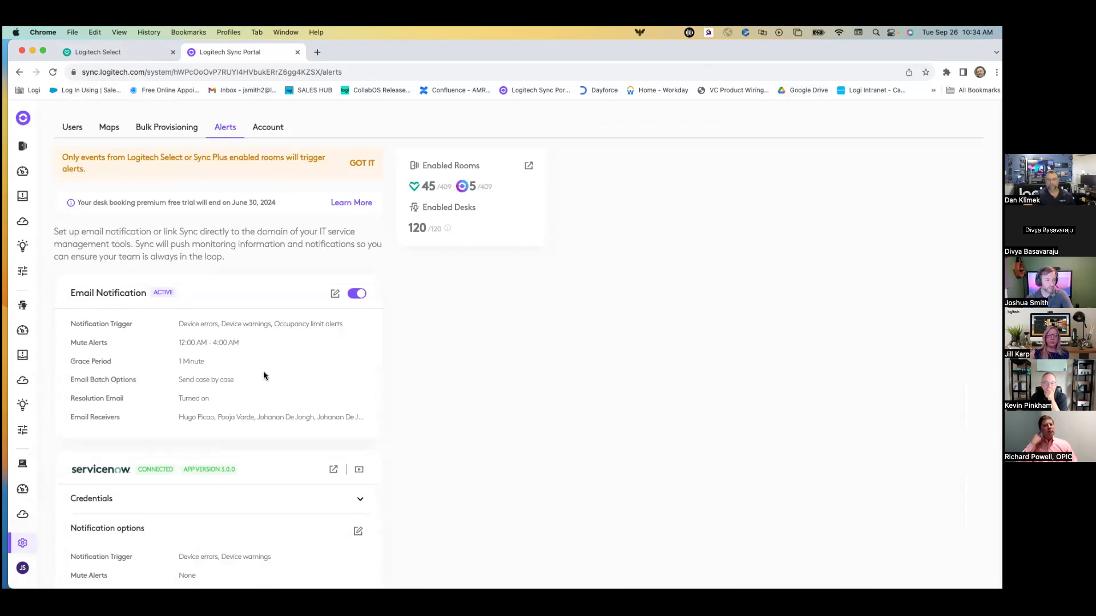
scroll(258, 394, "down", 2)
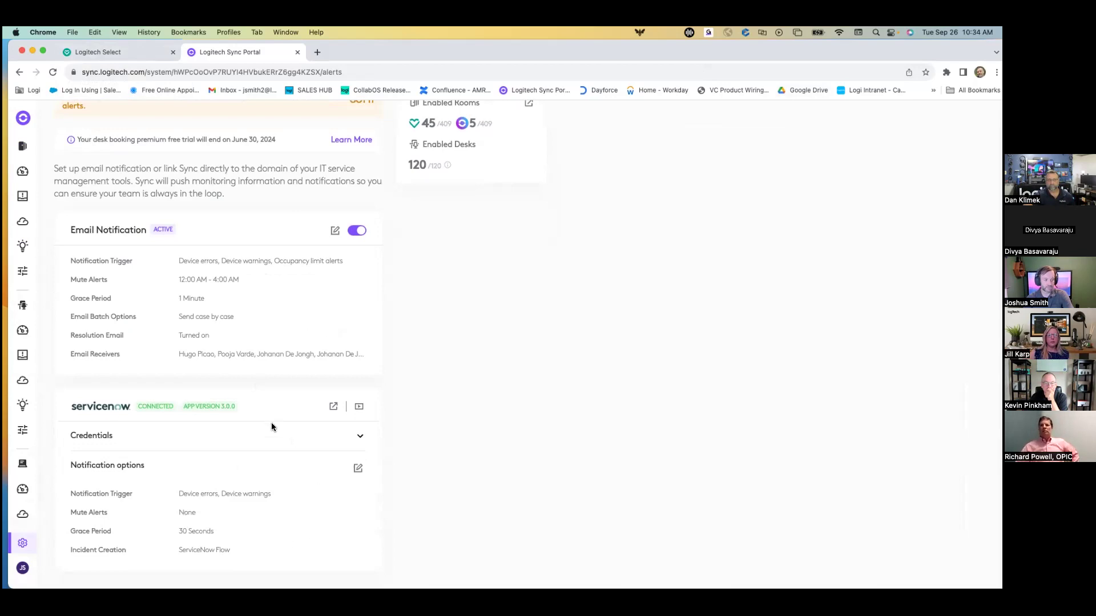
Step: Return to Logitech Select and read the support ticket conversation about Multi-Stream functionality on ZRoW
left_click(111, 52)
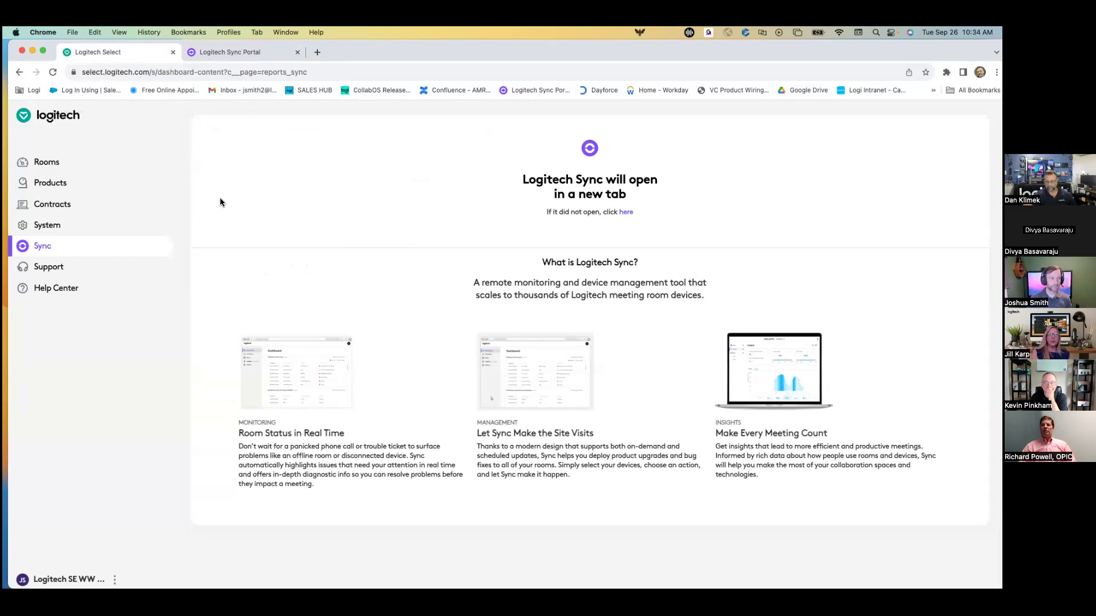
left_click(65, 272)
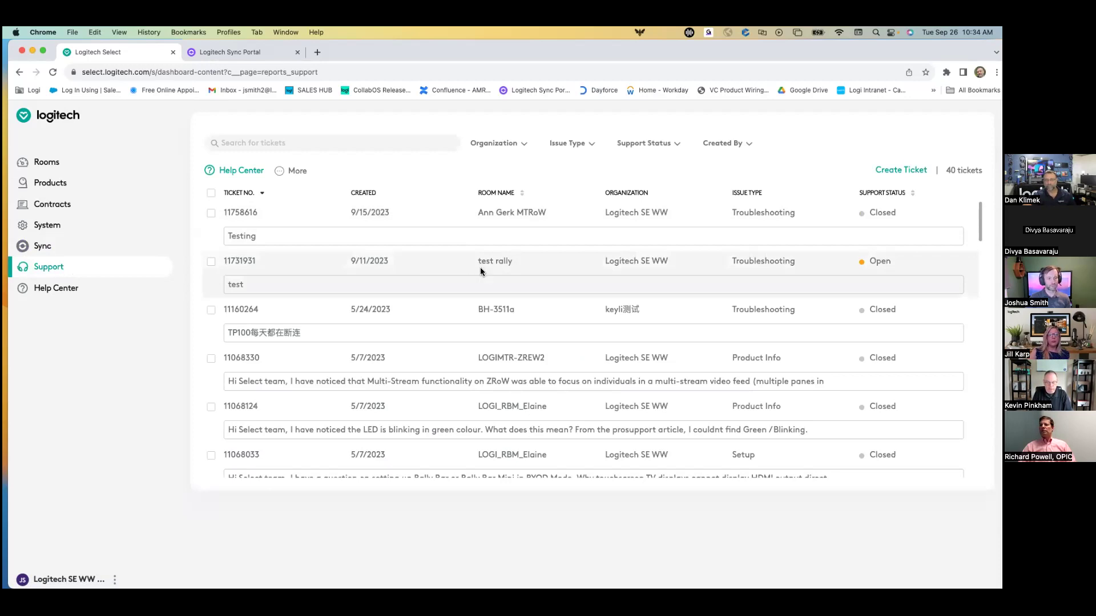
left_click(413, 359)
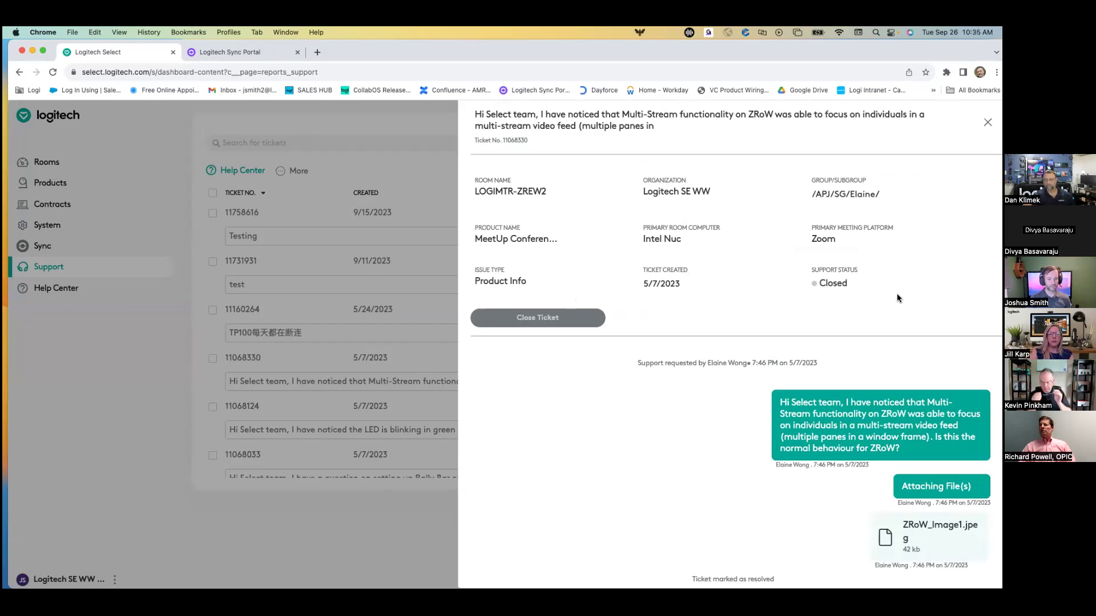
scroll(899, 295, "down", 4)
scroll(898, 294, "down", 1)
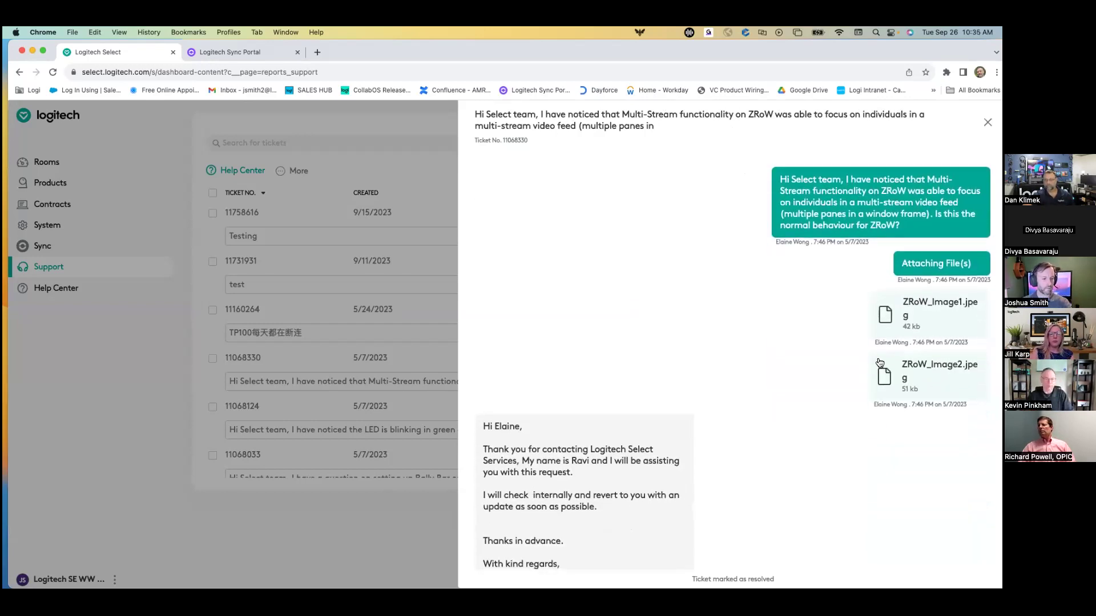
scroll(895, 333, "down", 2)
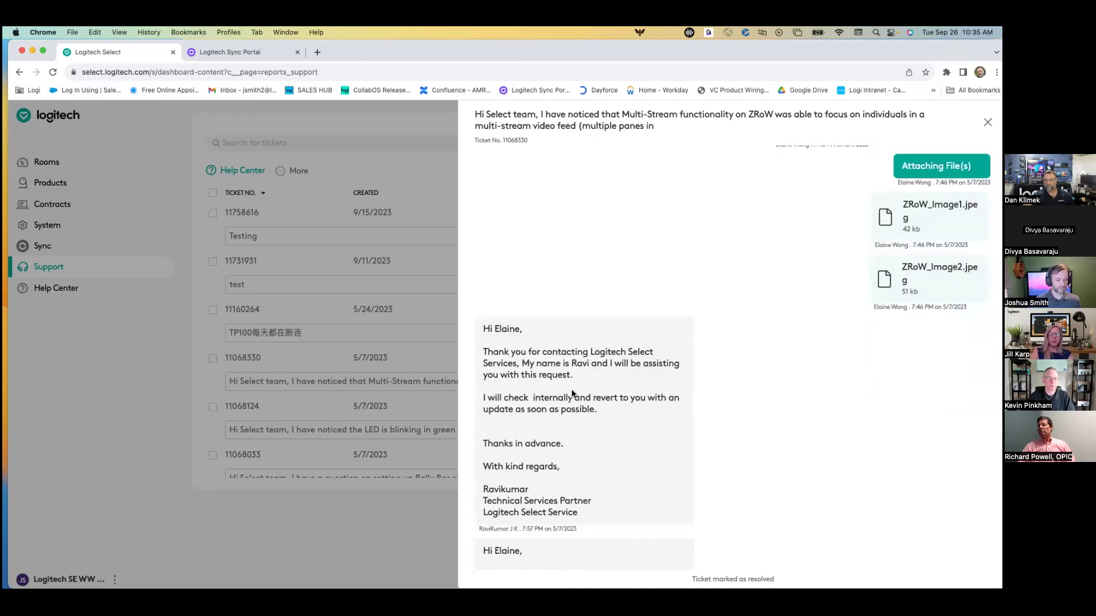
scroll(571, 388, "down", 4)
scroll(571, 388, "down", 4)
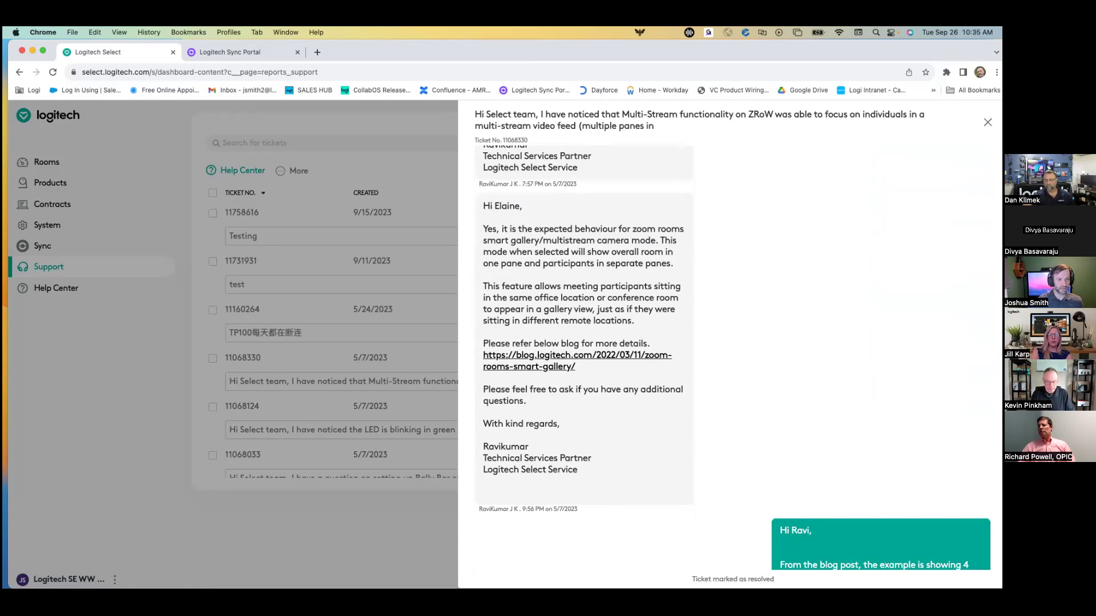
scroll(862, 385, "down", 8)
scroll(862, 386, "down", 10)
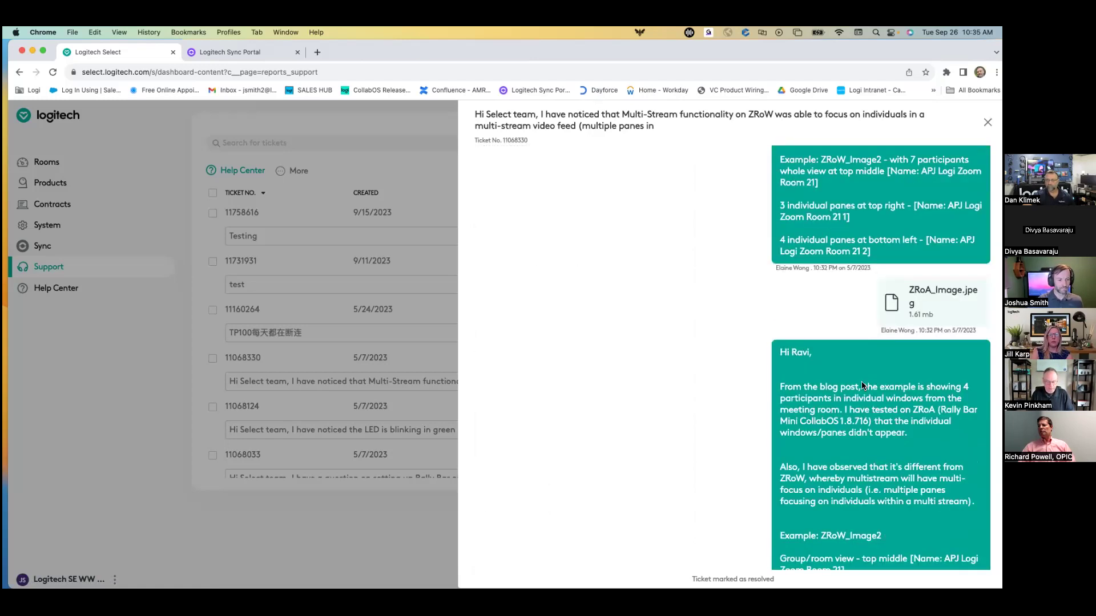
scroll(863, 386, "down", 15)
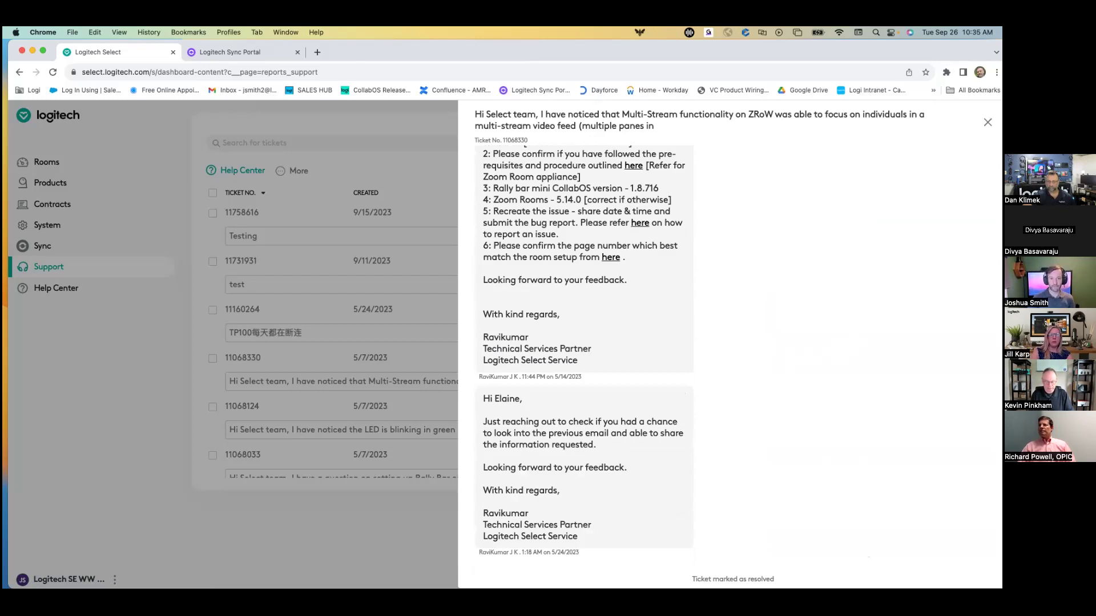
key("Escape")
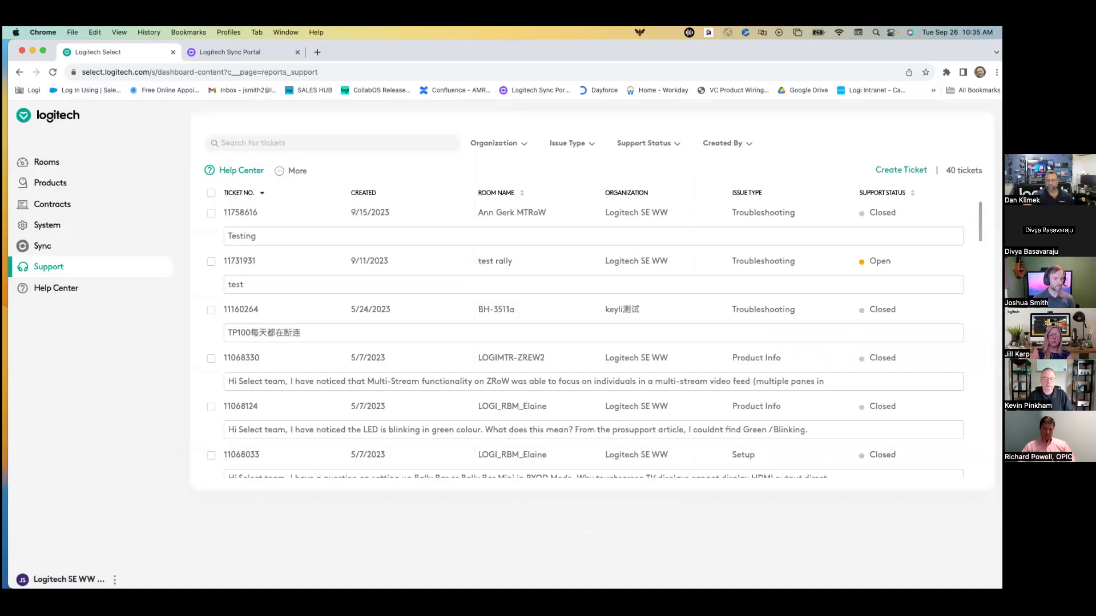
Step: Start a new support ticket and browse the room names available for it without choosing one
left_click(899, 170)
left_click(395, 215)
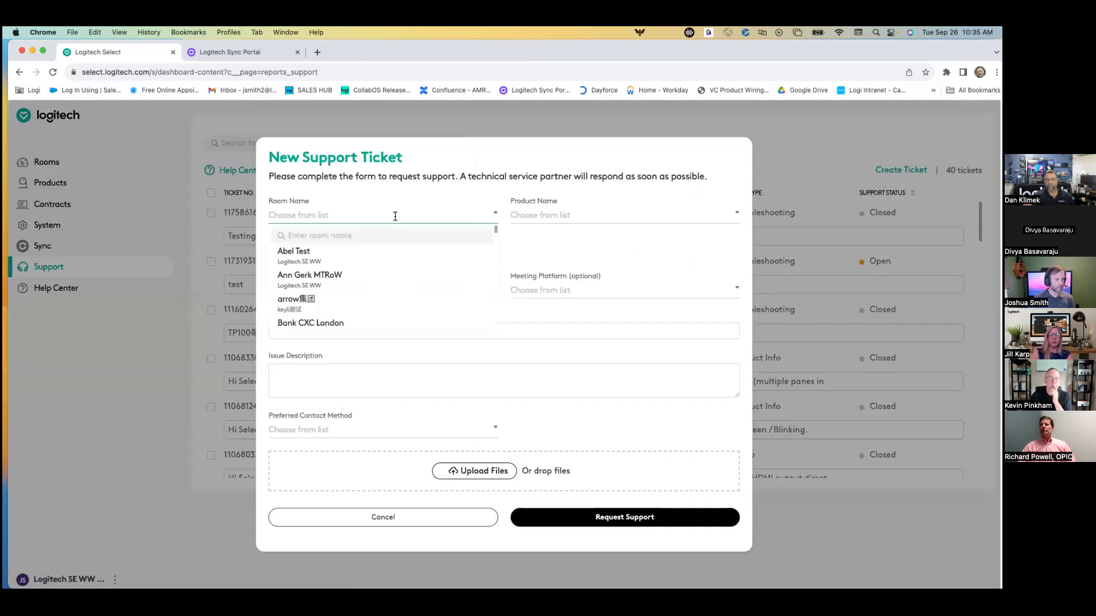
scroll(376, 274, "down", 5)
scroll(364, 289, "down", 5)
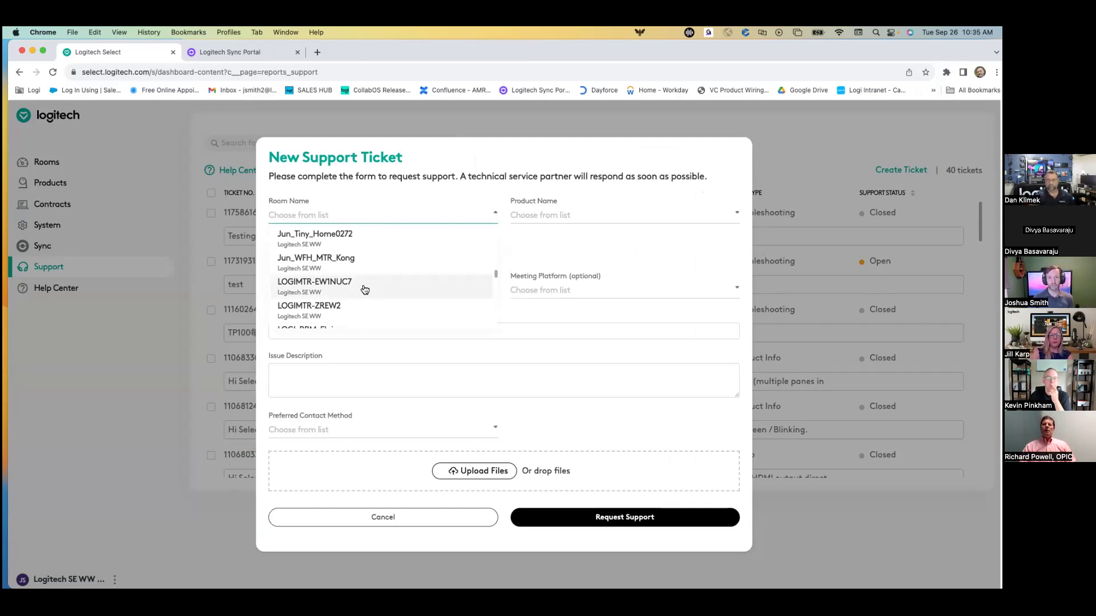
scroll(365, 290, "down", 10)
scroll(350, 304, "up", 10)
scroll(349, 301, "up", 3)
scroll(349, 300, "down", 10)
scroll(349, 300, "down", 5)
left_click(443, 188)
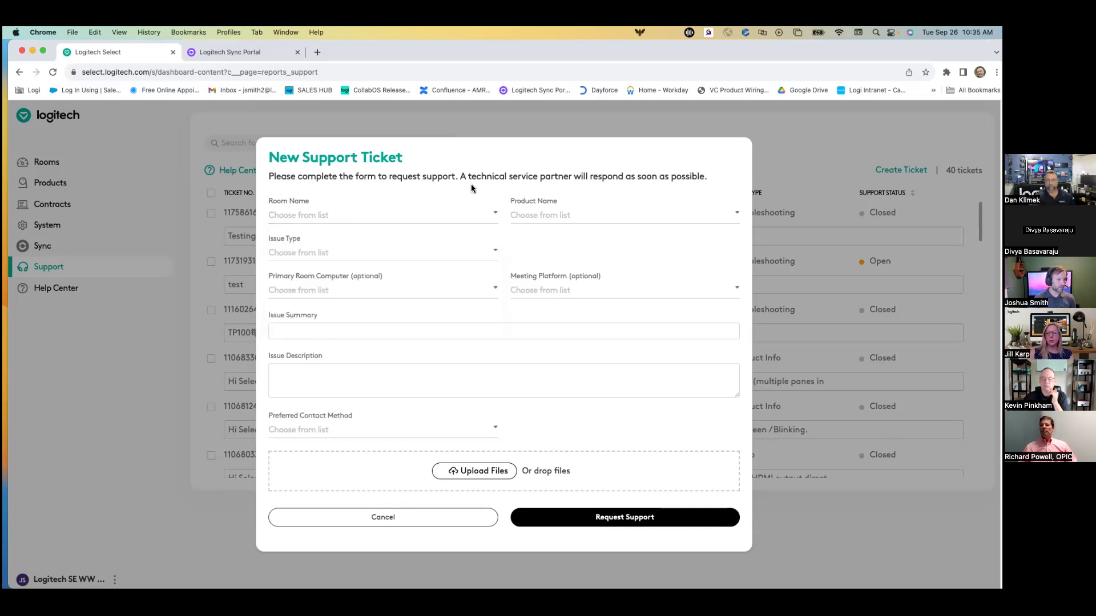
Step: Choose Rally Bar as the support ticket's product, look over the issue fields and cancel the ticket
left_click(590, 215)
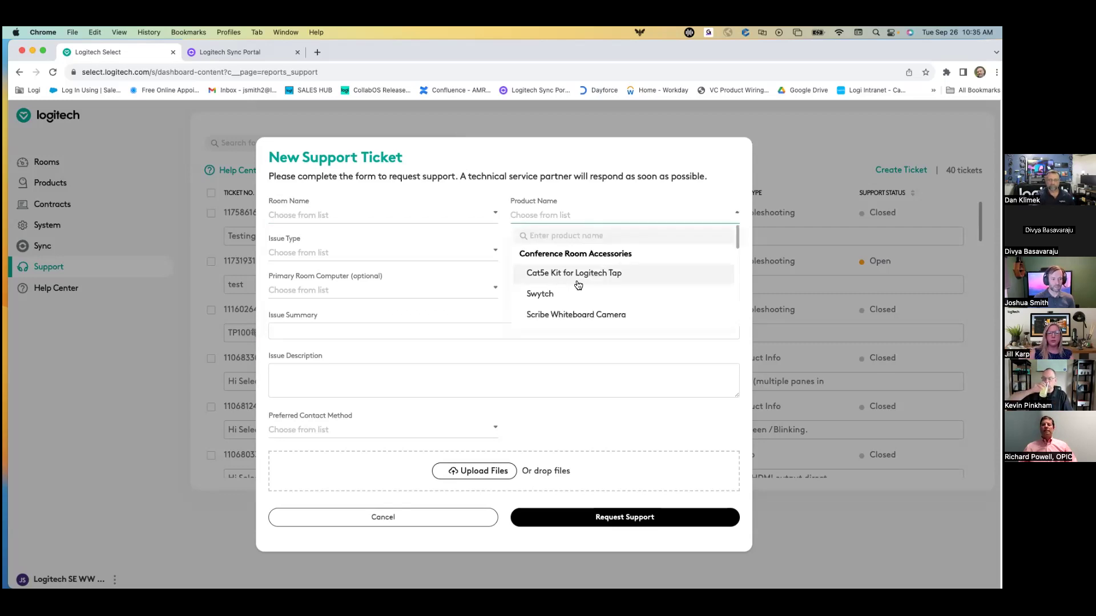
scroll(603, 287, "down", 3)
left_click(602, 284)
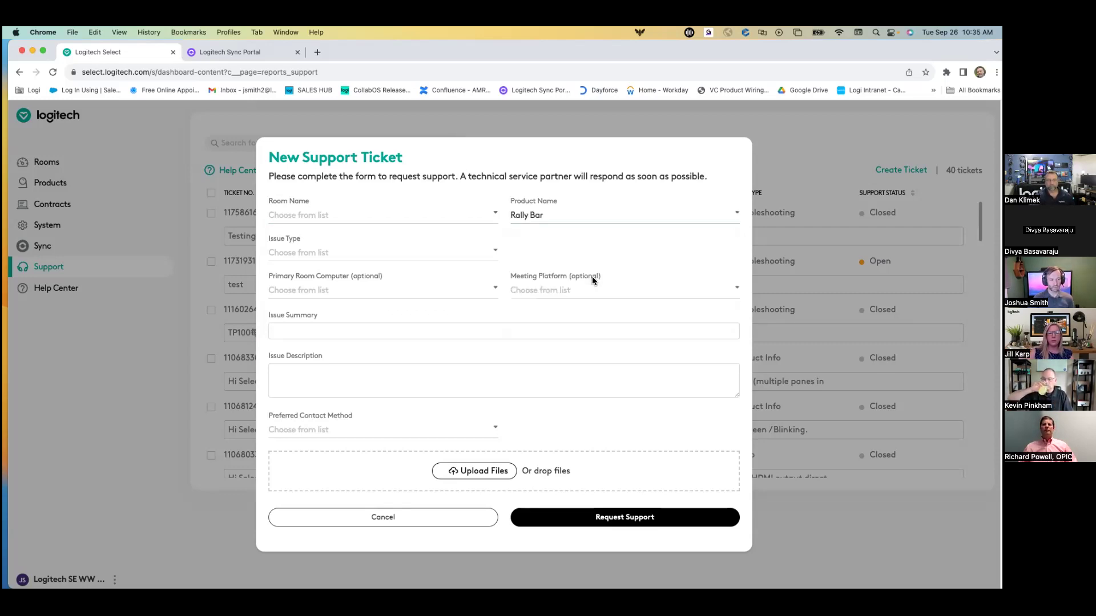
left_click(435, 258)
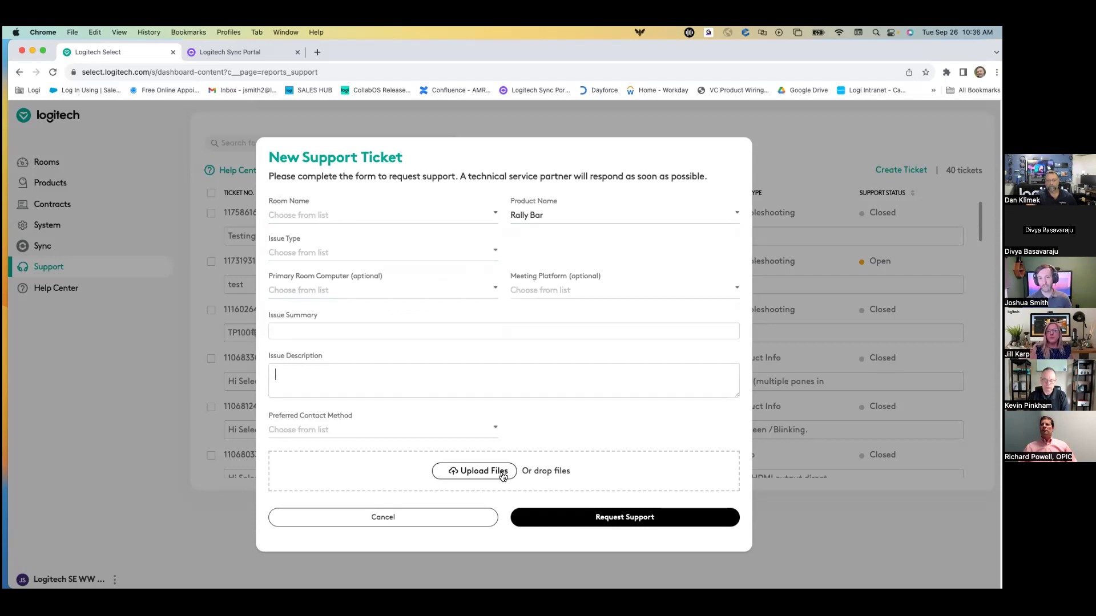
left_click(482, 524)
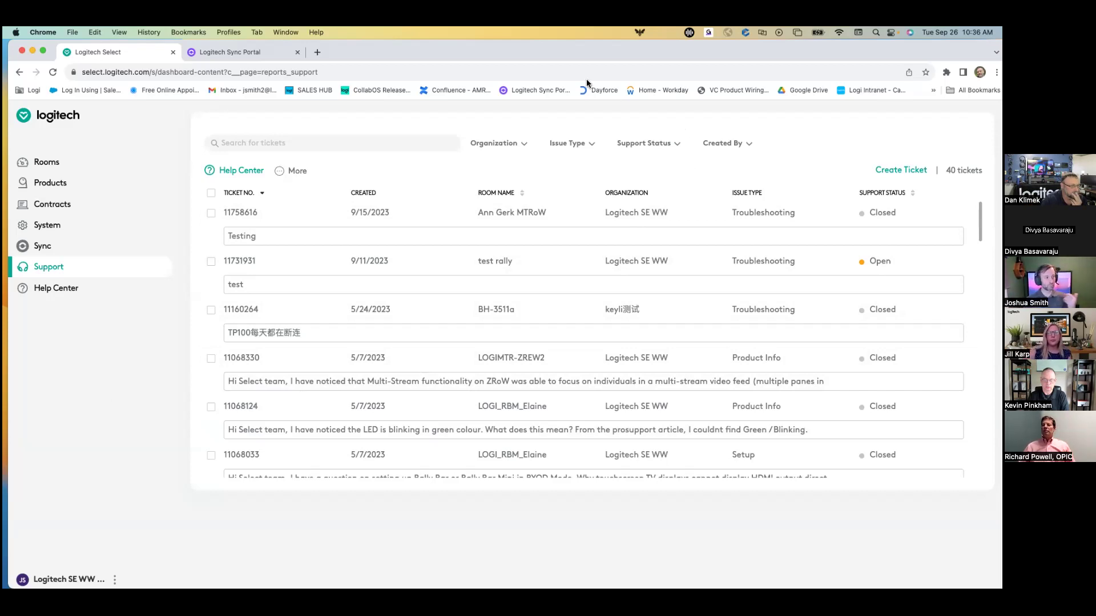
Step: Switch to the Logitech Sync Portal and view the meeting rooms dashboard with room status and managed devices
left_click(267, 55)
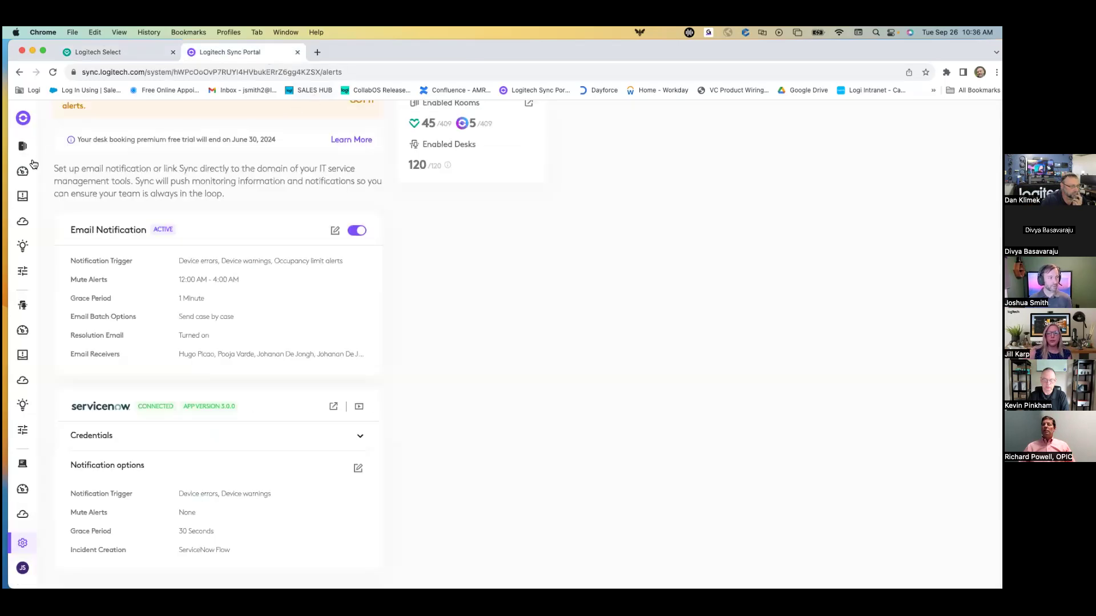
left_click(87, 175)
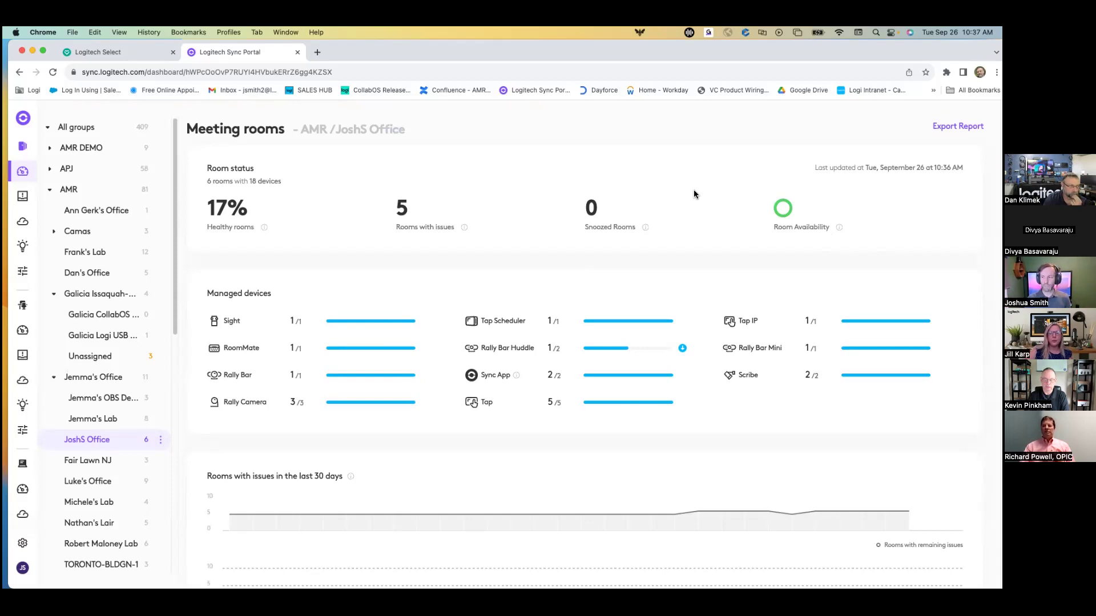
Step: Return to Logitech Select and filter the rooms list to the account owner's office subgroup
left_click(114, 51)
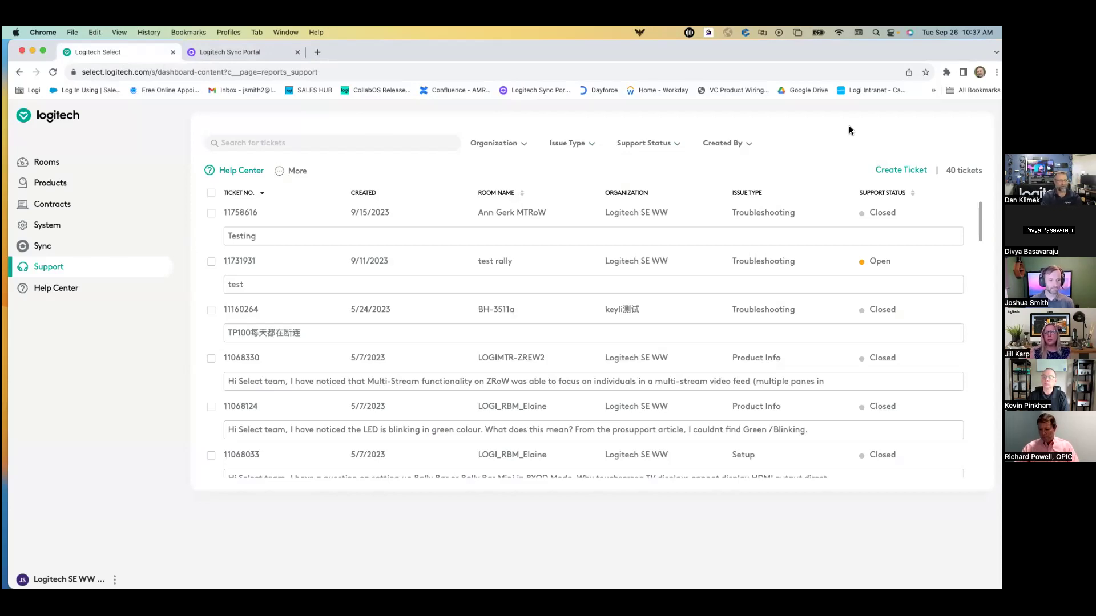
left_click(44, 162)
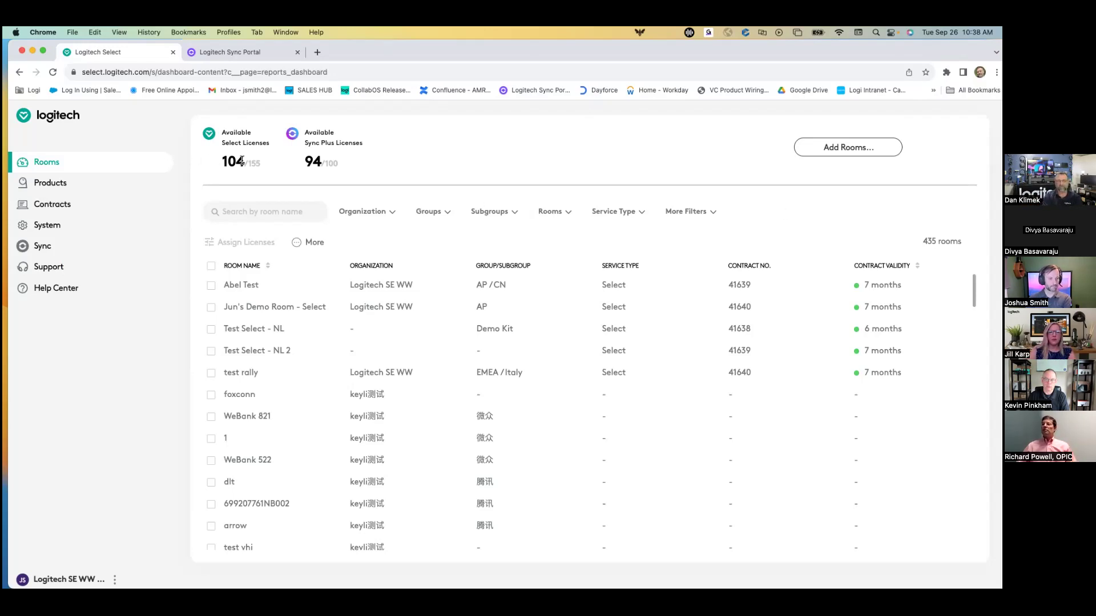
left_click(392, 212)
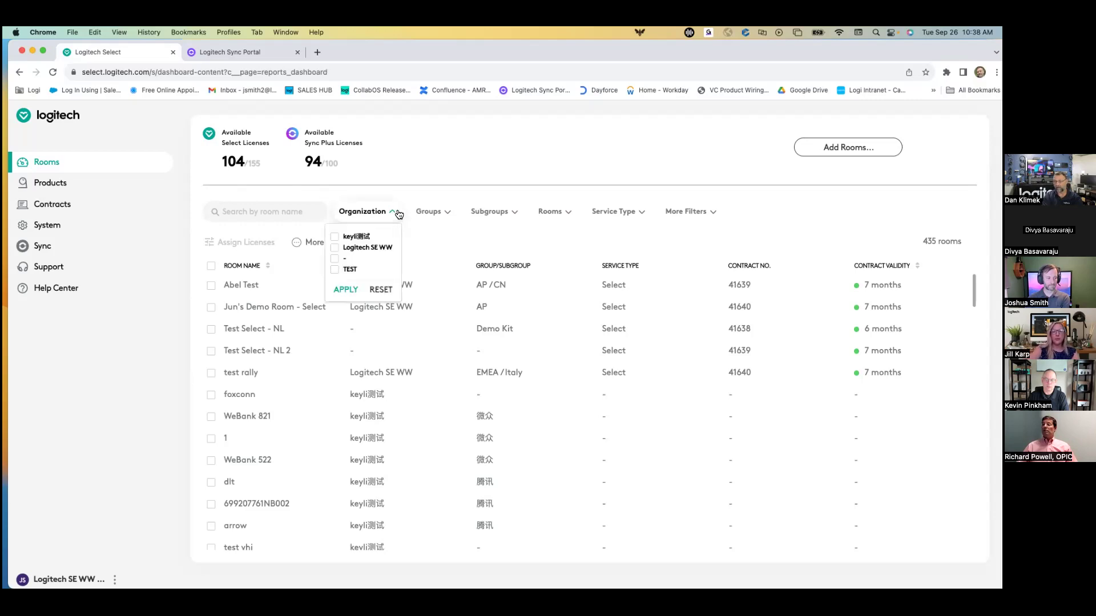
left_click(394, 212)
left_click(502, 211)
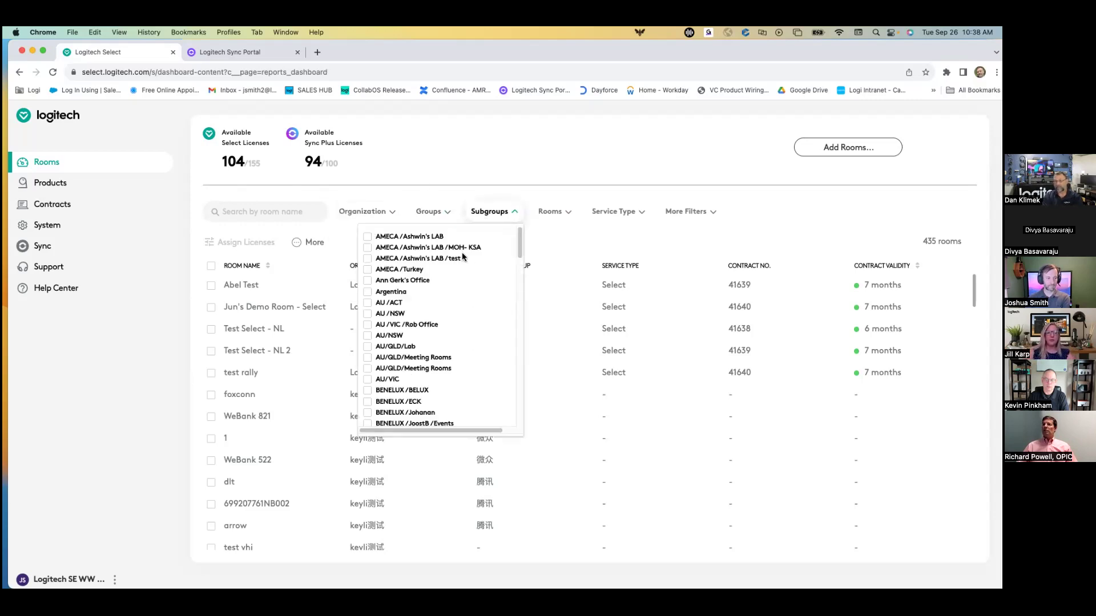
scroll(439, 274, "down", 4)
scroll(433, 293, "down", 6)
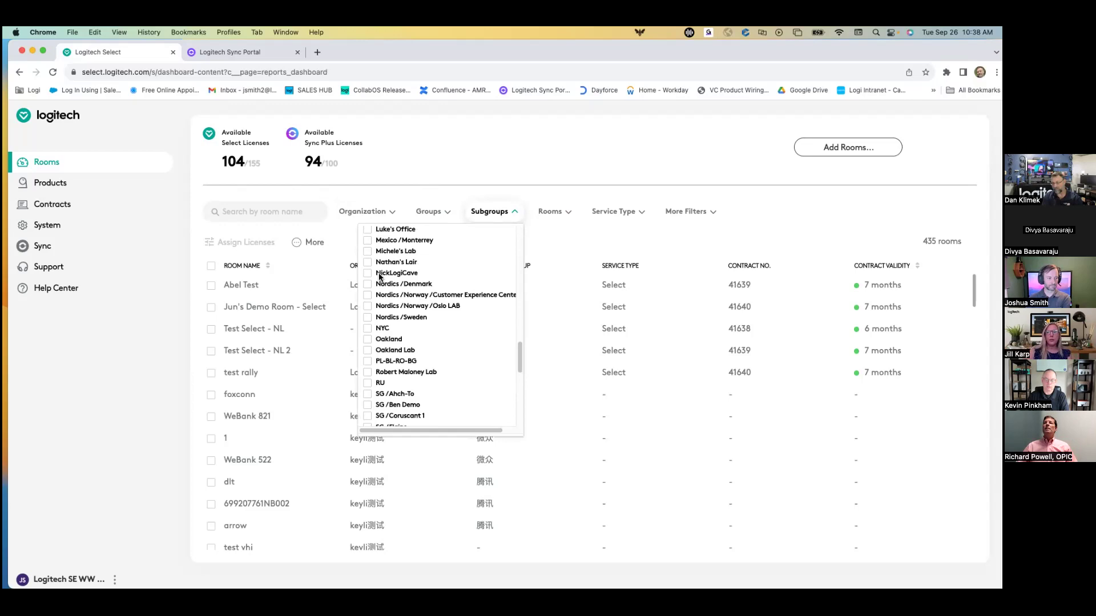
scroll(380, 276, "up", 3)
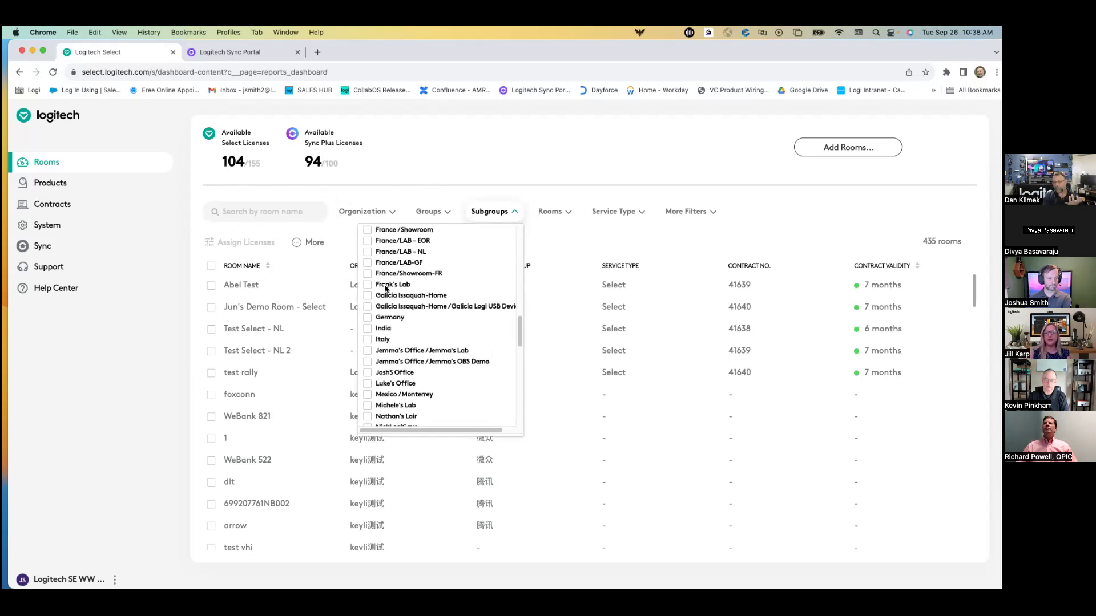
left_click(368, 372)
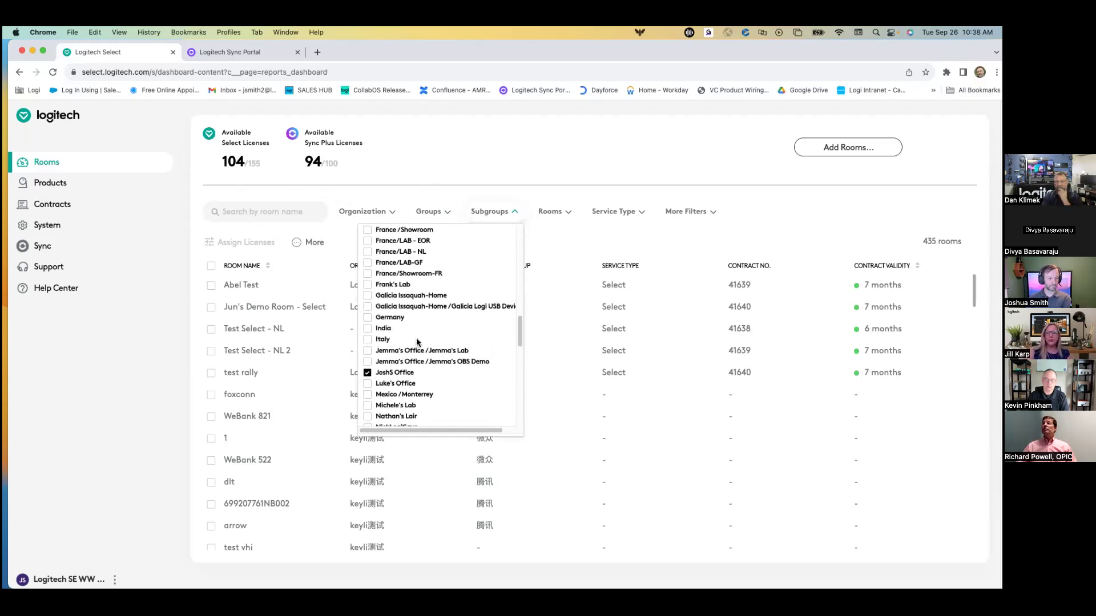
scroll(416, 338, "down", 10)
left_click(378, 416)
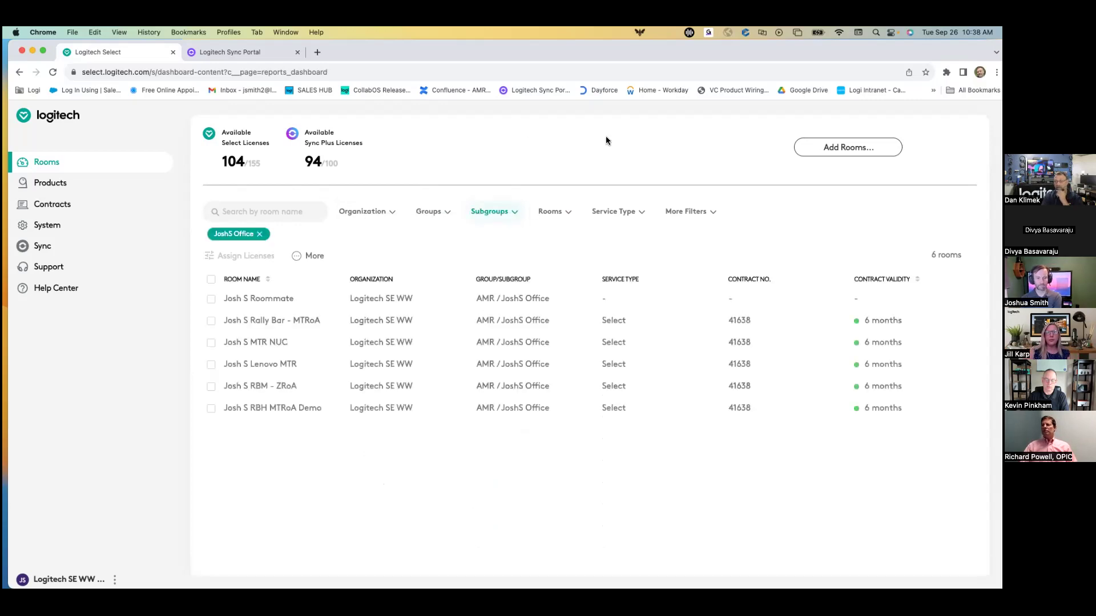
Step: Review the contract, product and license details of the Rally Bar - MTRoA room, and close them
left_click(894, 325)
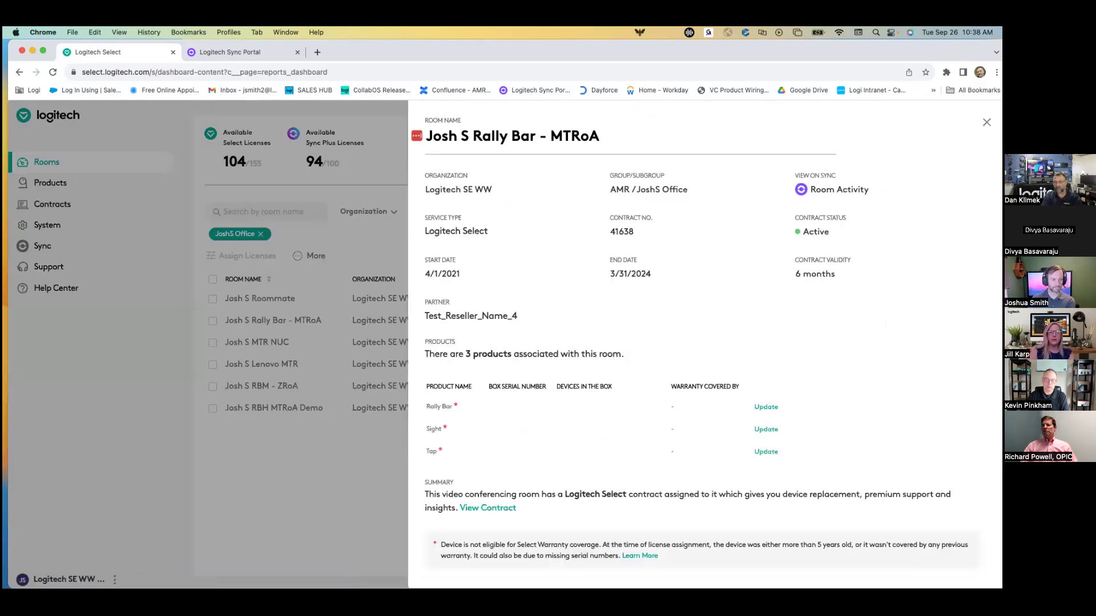
scroll(645, 386, "down", 2)
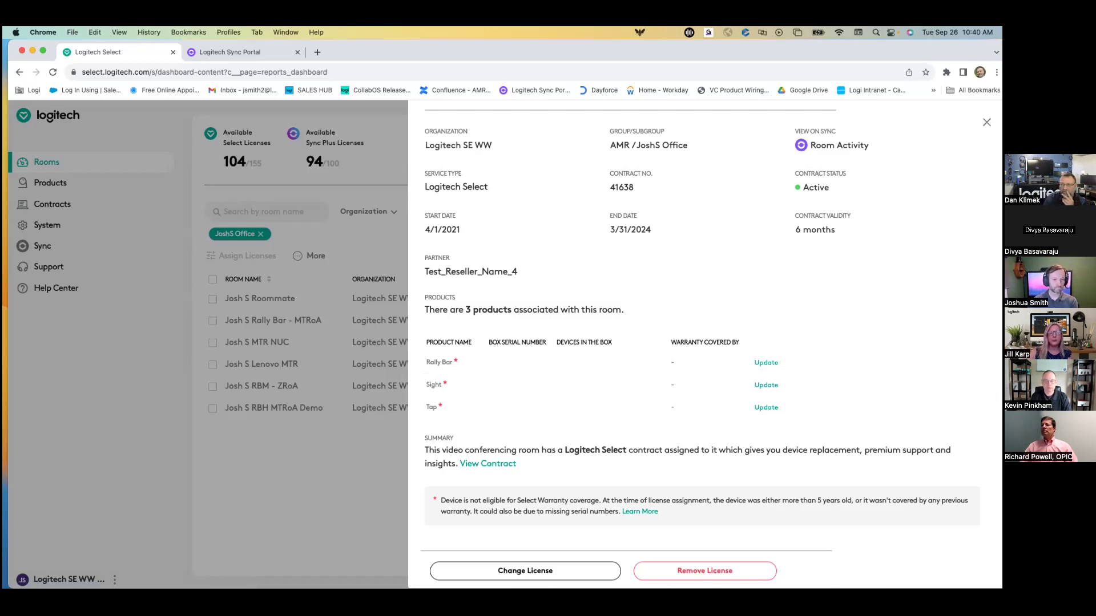
key("Escape")
Step: Switch to the Logitech Sync Portal and show insights for all groups, sorted by highest meeting usage first
left_click(230, 52)
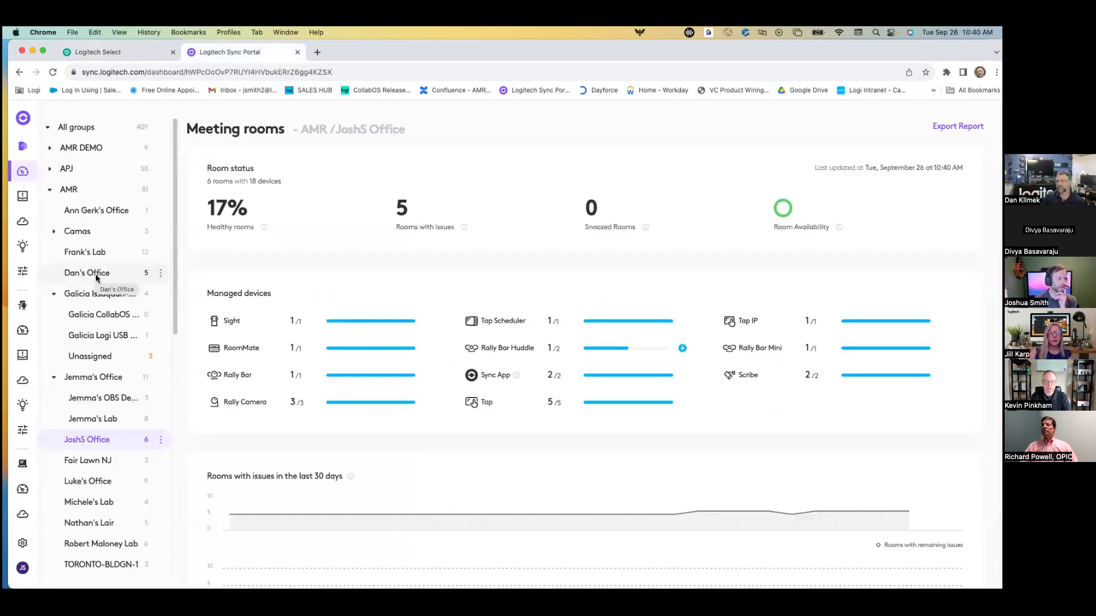
left_click(78, 245)
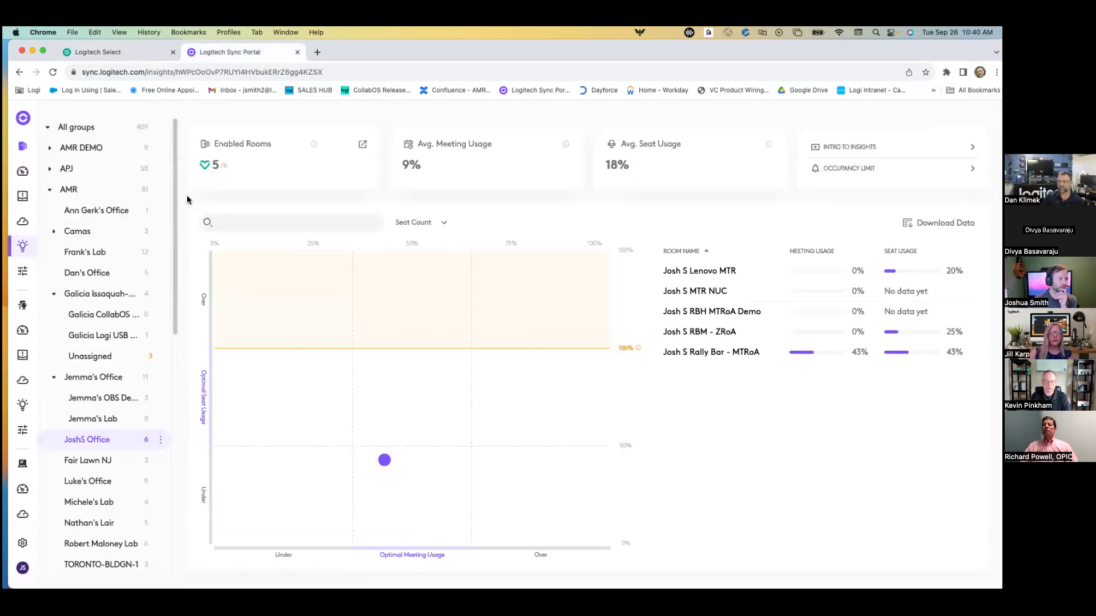
left_click(92, 136)
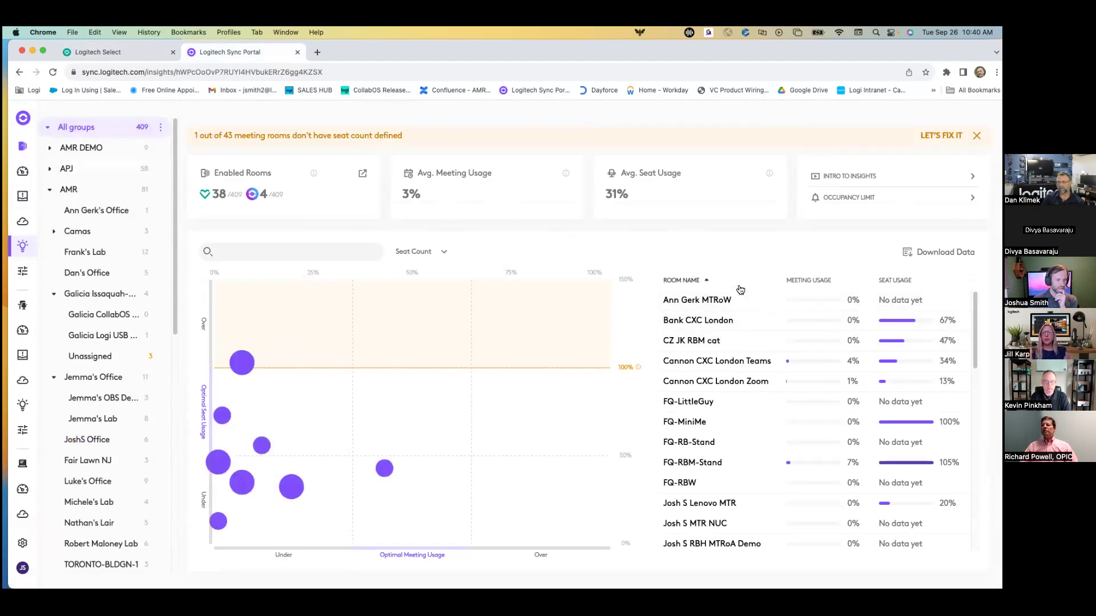
left_click(808, 281)
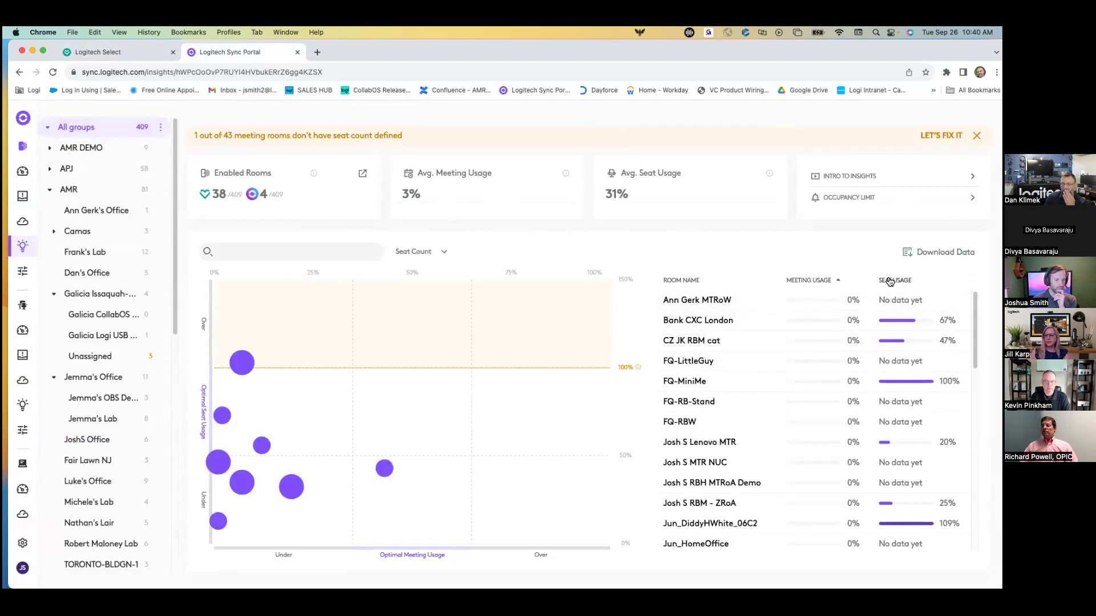
left_click(799, 280)
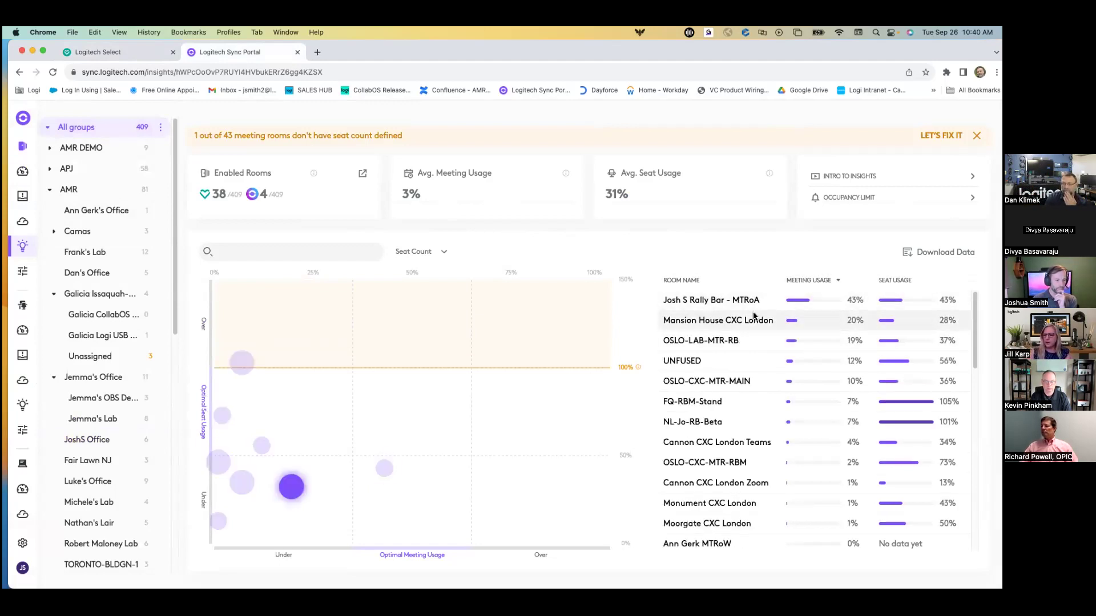
Step: Open the insights of the Mansion House CXC London room and go back in its usage history to Mar 6 - Mar 12, 2023
left_click(748, 323)
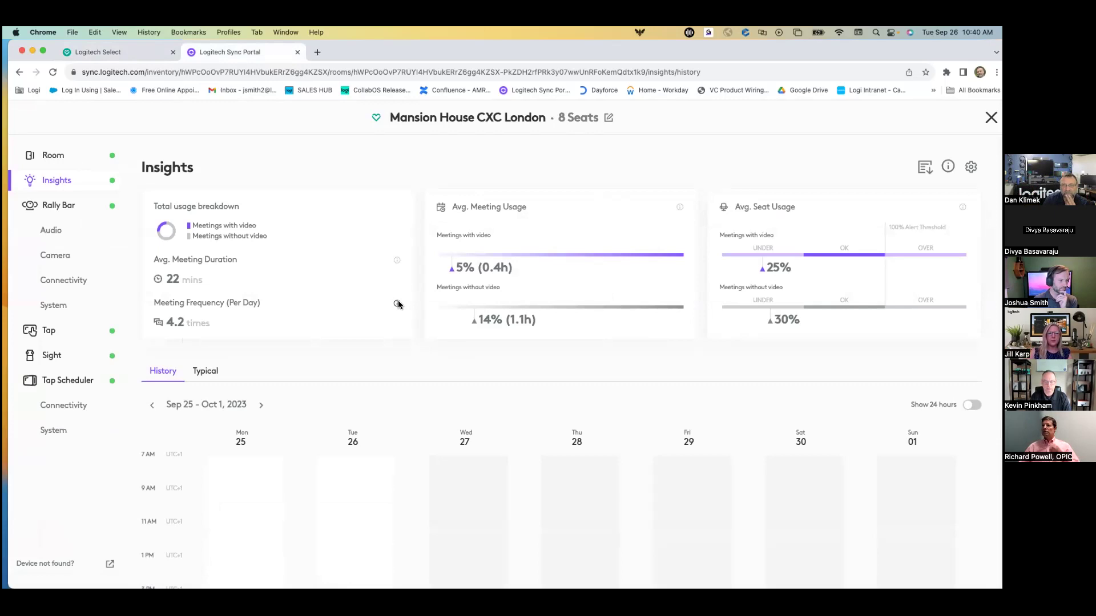
mouse_move(396, 304)
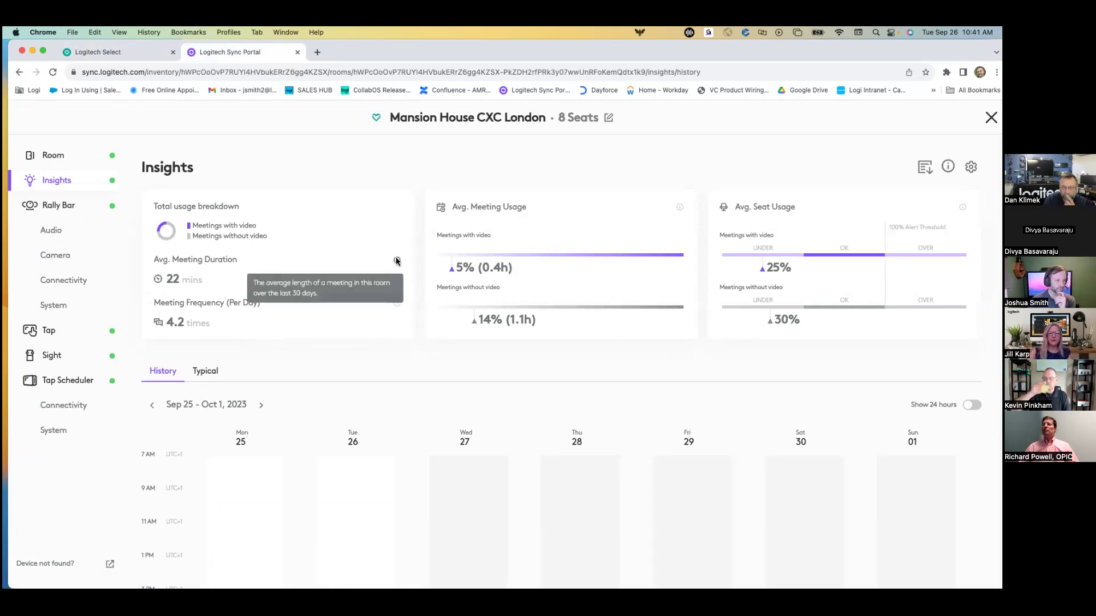
left_click(153, 407)
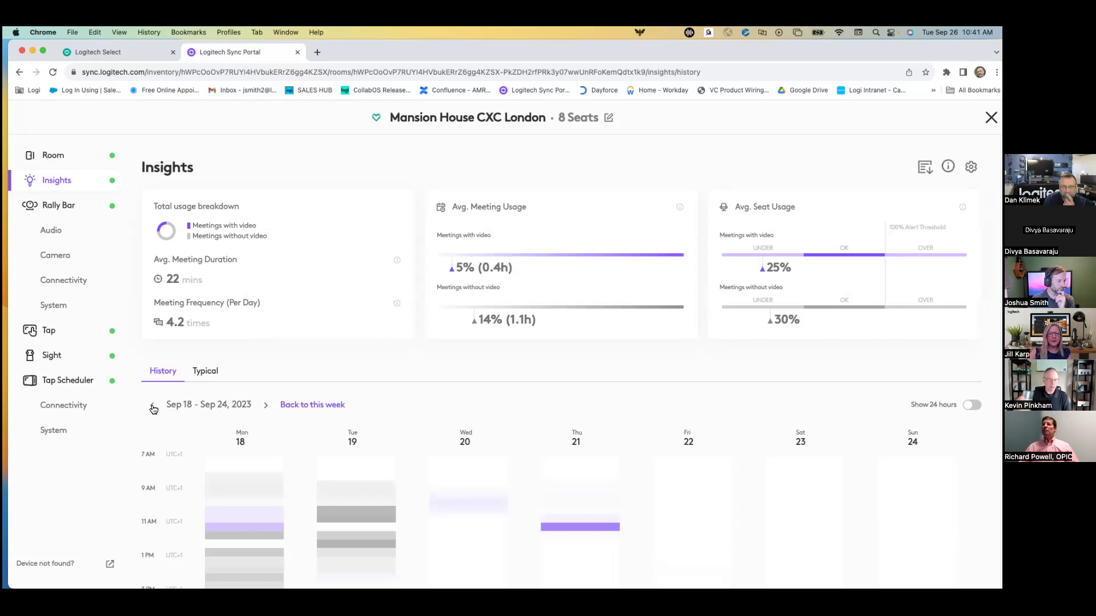
left_click(153, 406)
left_click(153, 407)
left_click(153, 406)
left_click(153, 406)
left_click(153, 406)
left_click(153, 406)
left_click(152, 406)
left_click(153, 407)
left_click(153, 407)
left_click(153, 407)
left_click(153, 407)
left_click(153, 407)
left_click(153, 407)
left_click(153, 407)
left_click(153, 407)
left_click(153, 407)
left_click(153, 407)
left_click(153, 406)
left_click(153, 406)
left_click(153, 407)
left_click(153, 407)
left_click(153, 407)
Step: Examine the 11:30 AM-12:00 PM usage on Thursday, March 9 and the usage breakdown, and close the room's insights
scroll(389, 351, "down", 2)
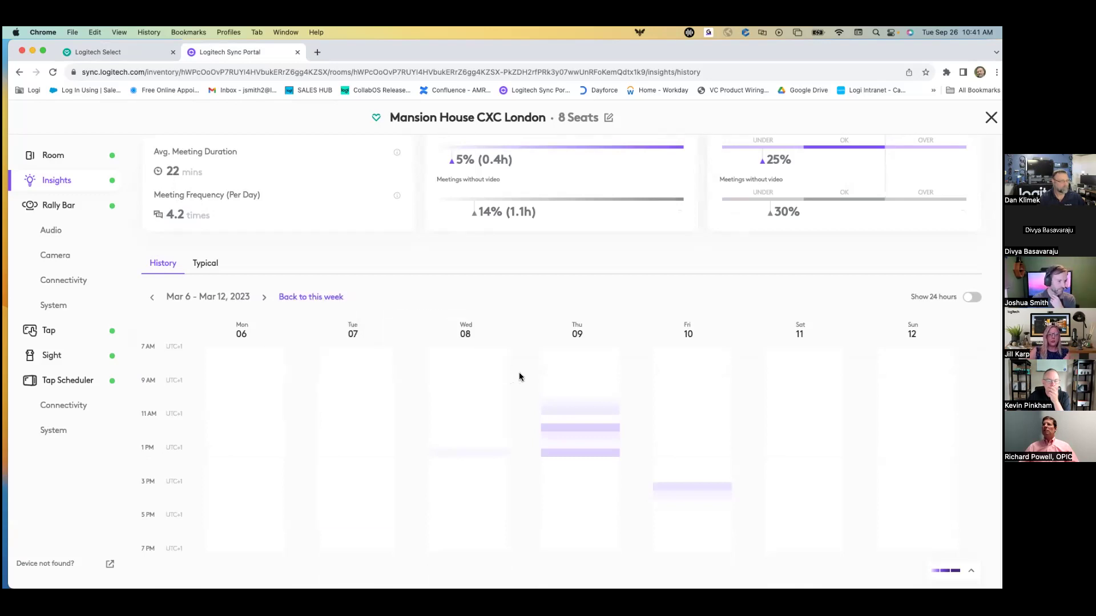
mouse_move(577, 427)
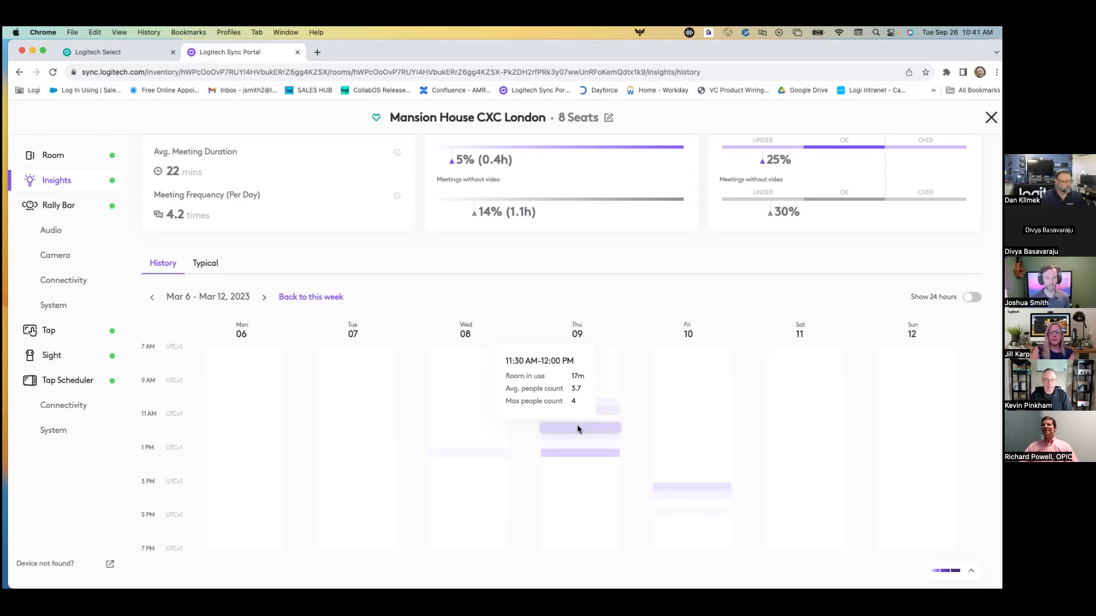
scroll(304, 236, "up", 2)
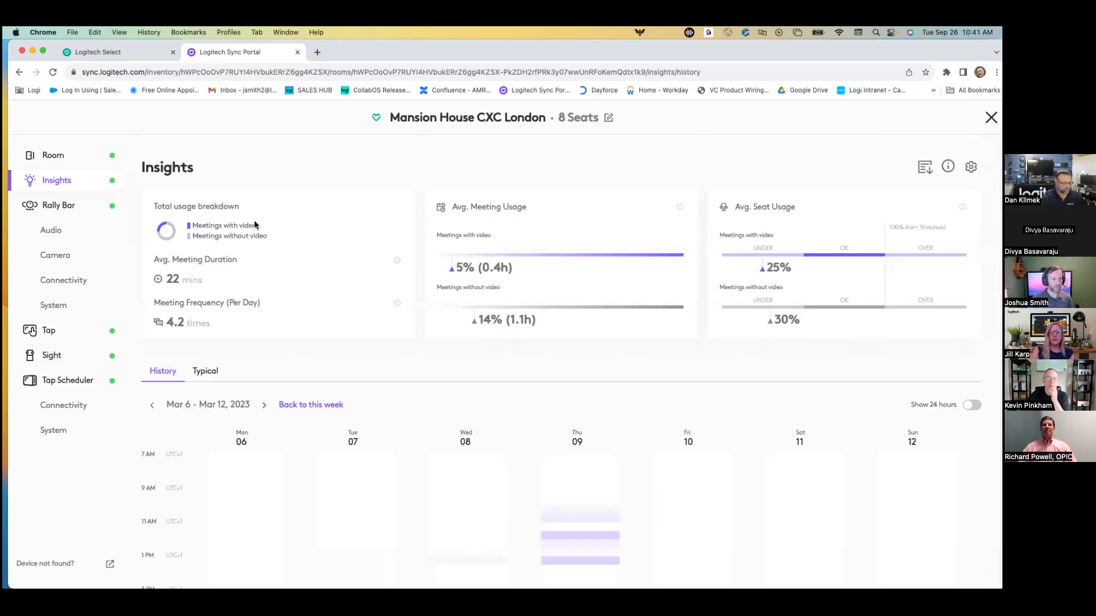
mouse_move(394, 260)
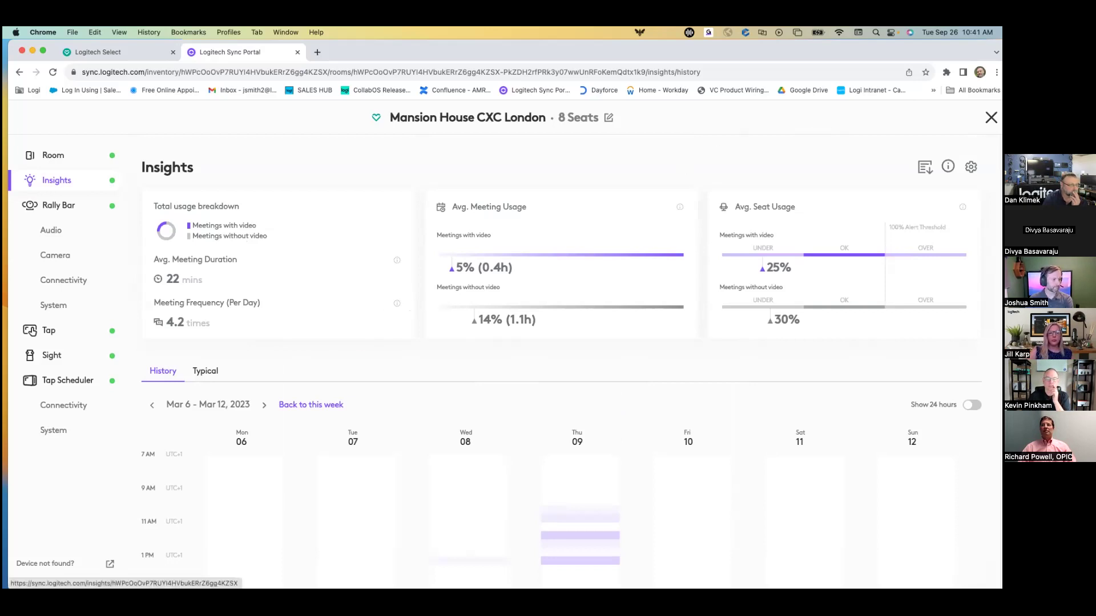
left_click(991, 117)
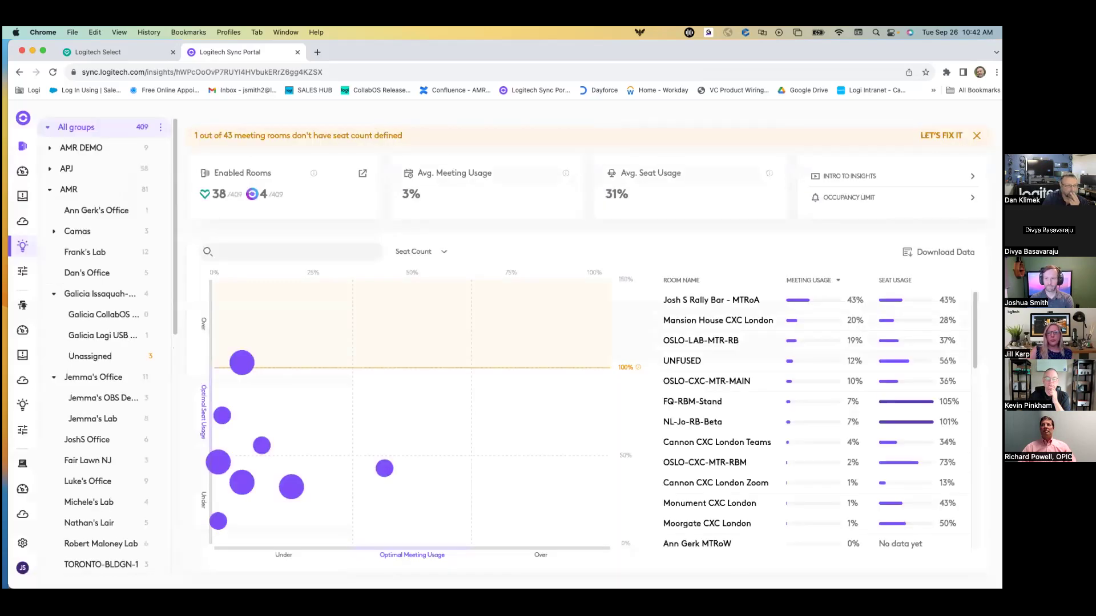